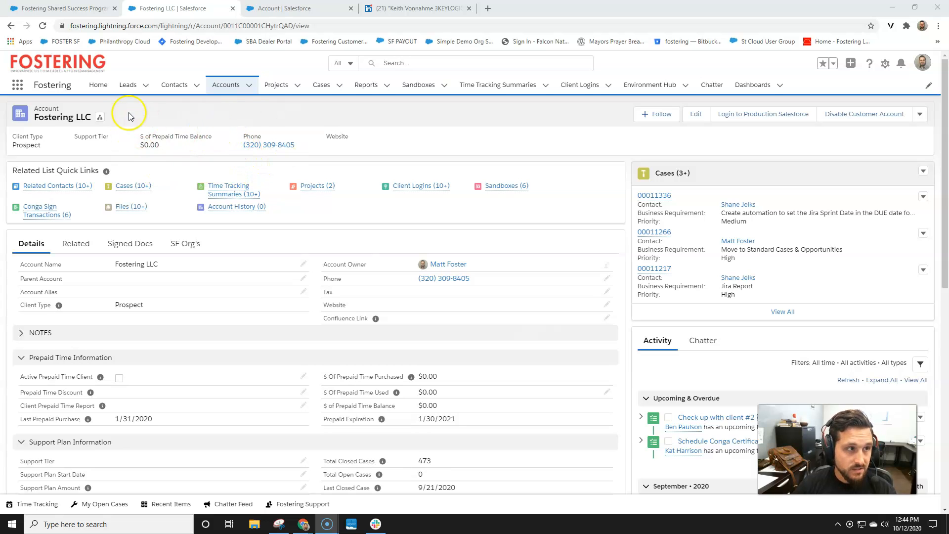
Switch to the browser tab holding the Fostering Shared Success Program List report
click(64, 10)
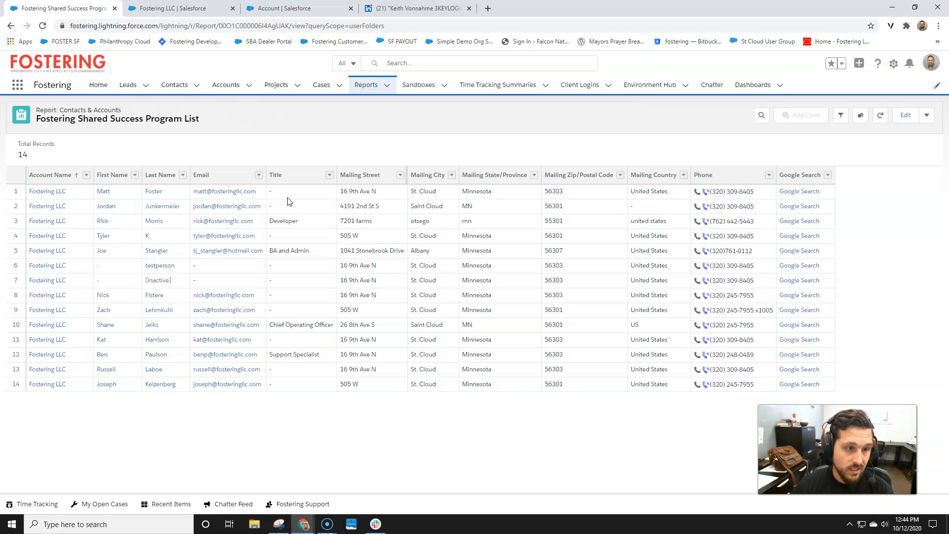
Open the first contact's Google Search link to get Fostering LLC results in a new tab
click(789, 174)
click(893, 174)
click(899, 201)
click(858, 380)
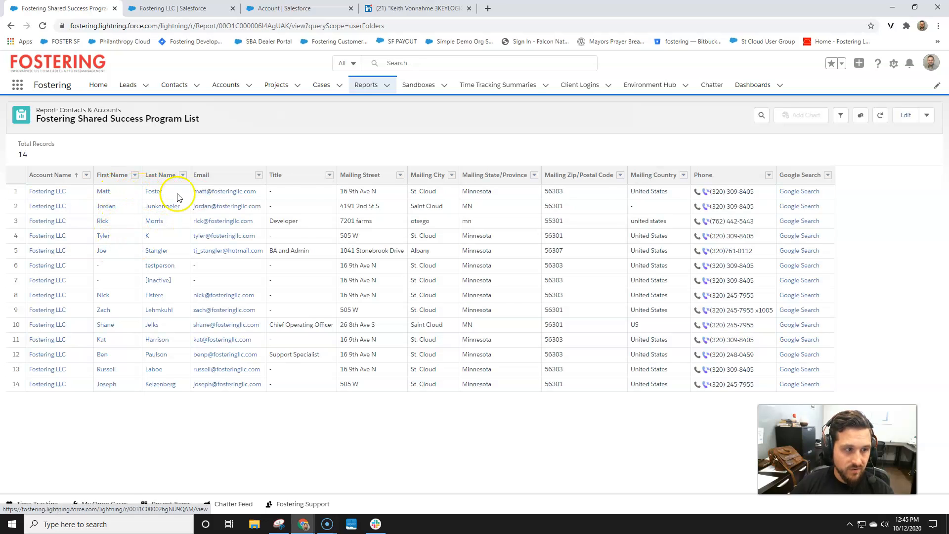
click(791, 196)
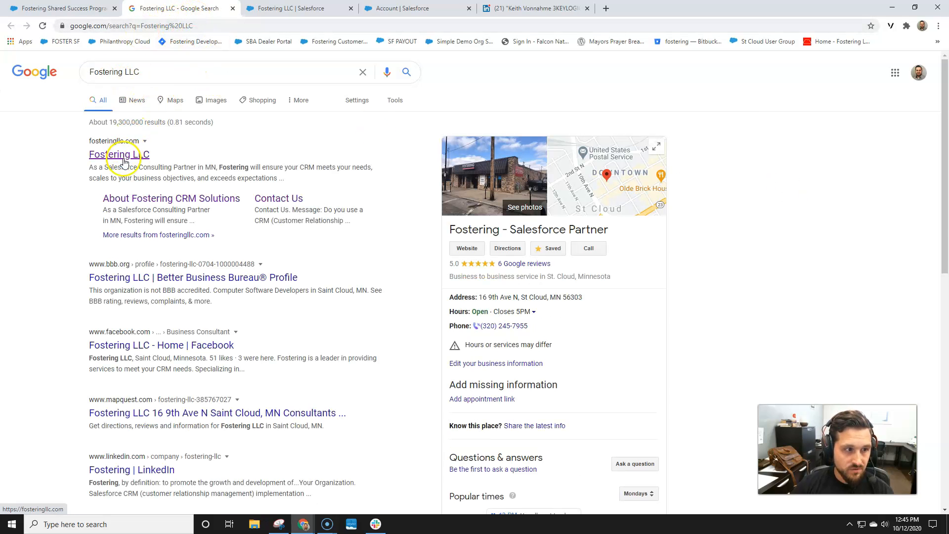
Visit the Fostering website's Your Team page and select a team member's email address
click(464, 252)
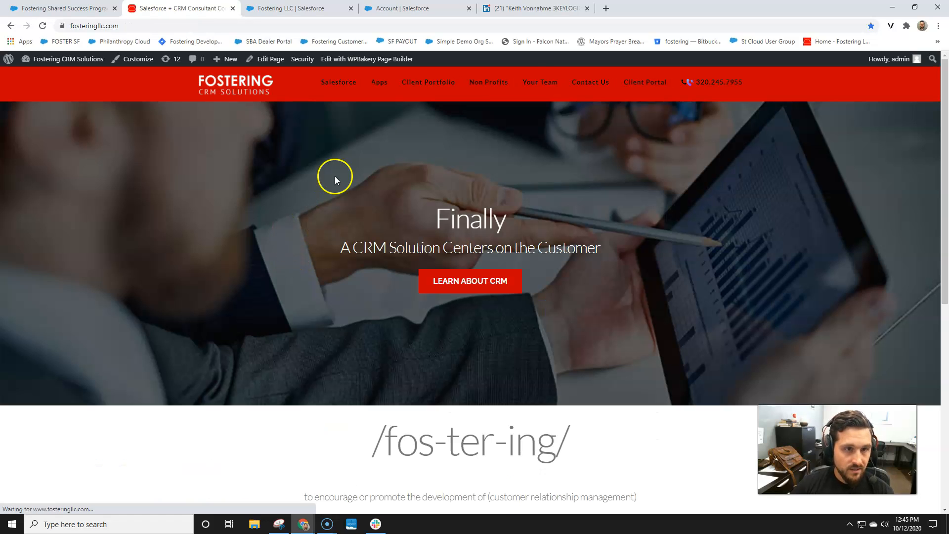
click(544, 88)
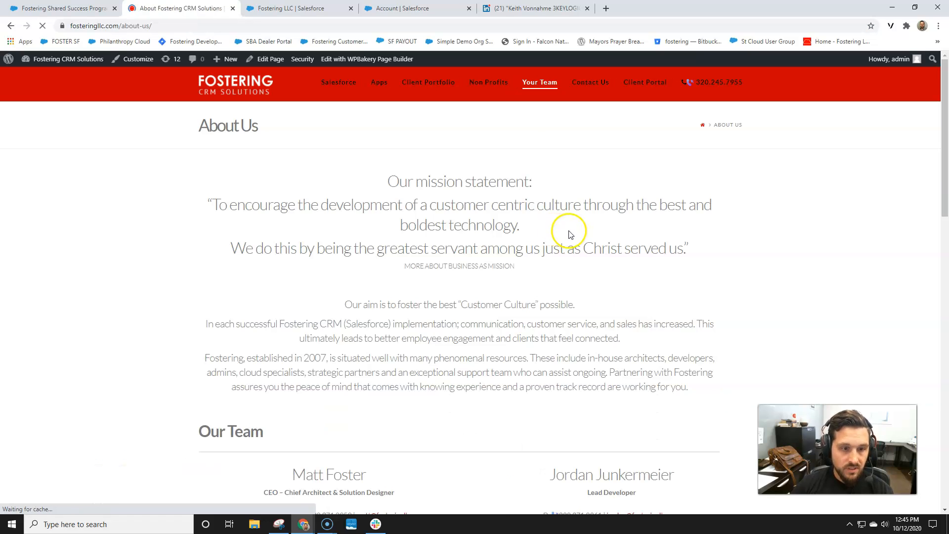
scroll(496, 259, down, 5)
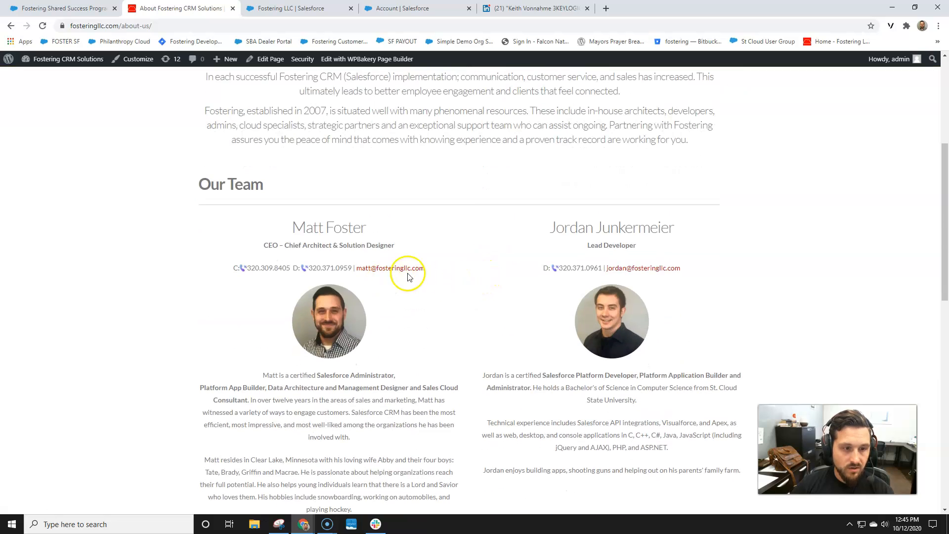
drag(435, 271, 356, 271)
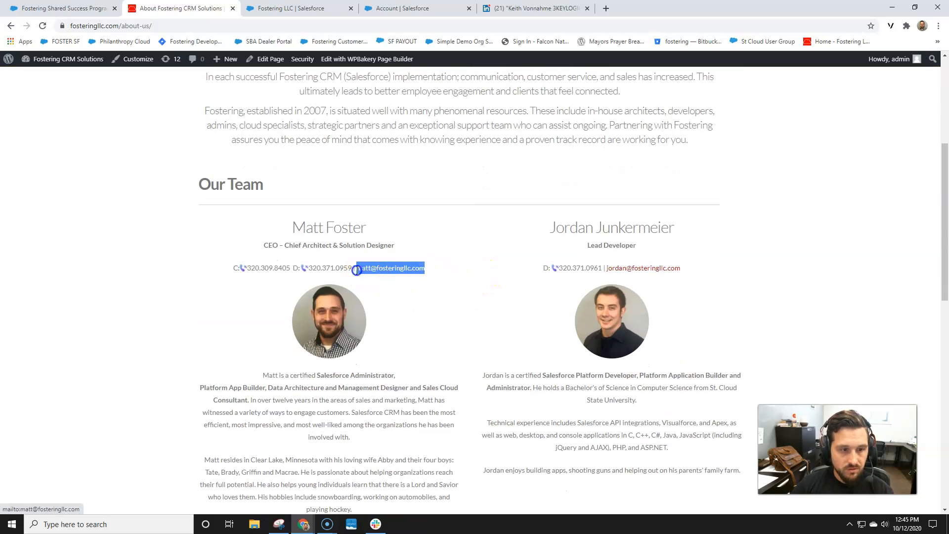
Close the old LinkedIn tab and return to the Account's New Custom Field page
click(74, 8)
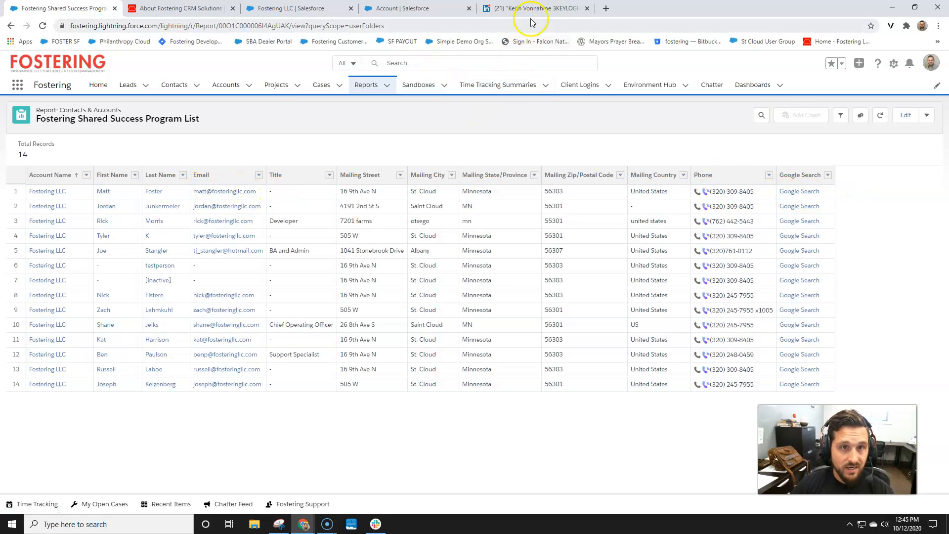
click(588, 8)
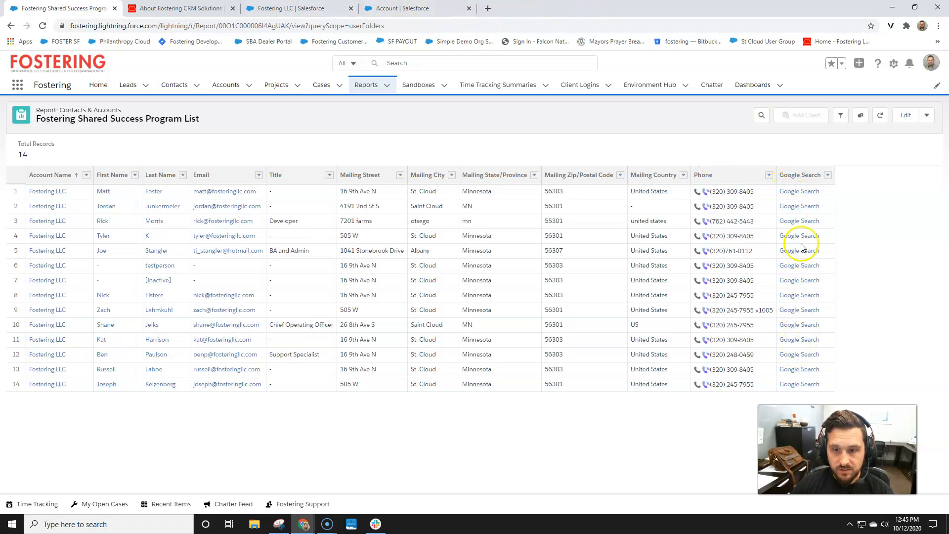
click(403, 8)
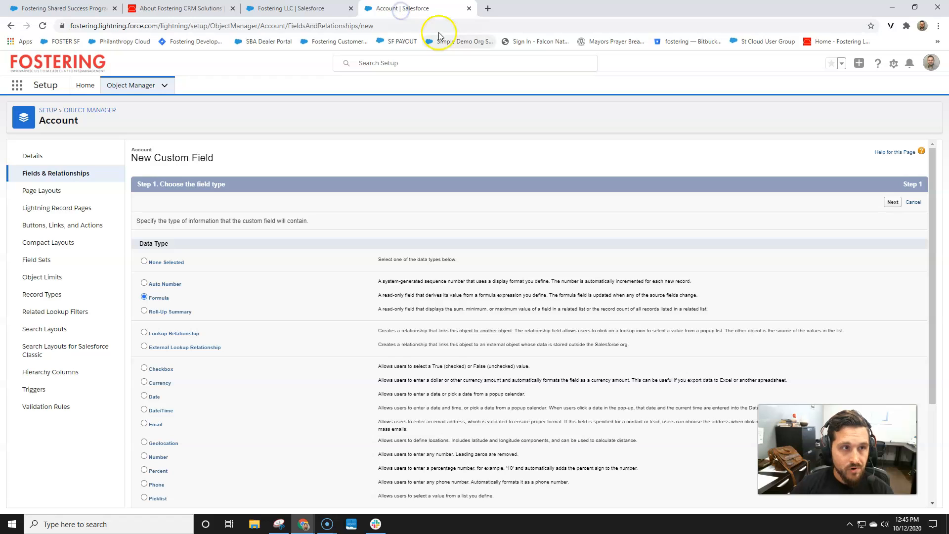
Open linkedin.com in a new tab and search people for the Fostering contact's name
click(488, 9)
text(linkedin.com)
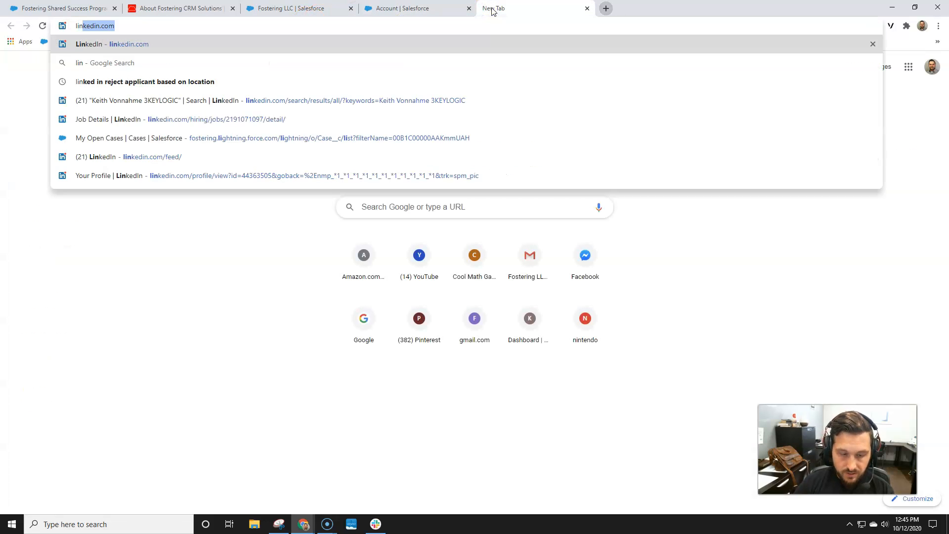
key(Return)
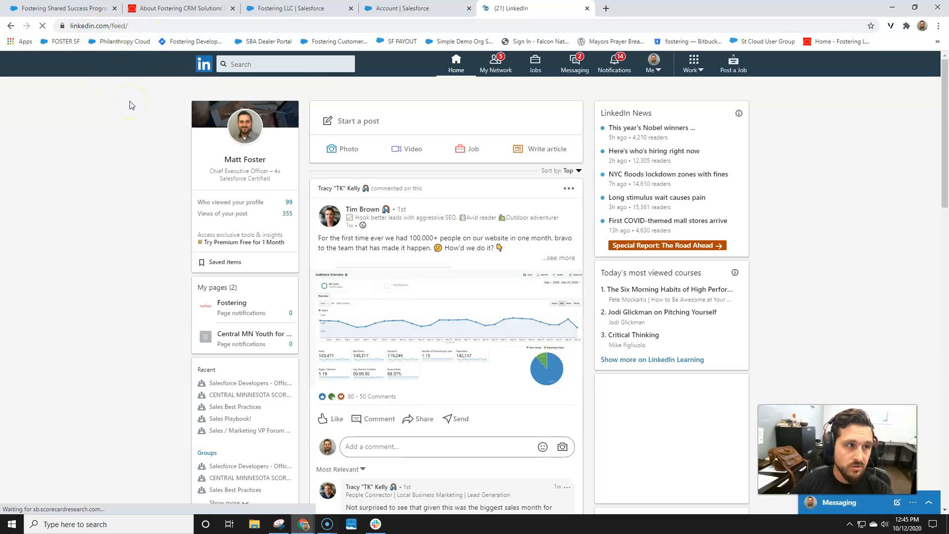
click(270, 70)
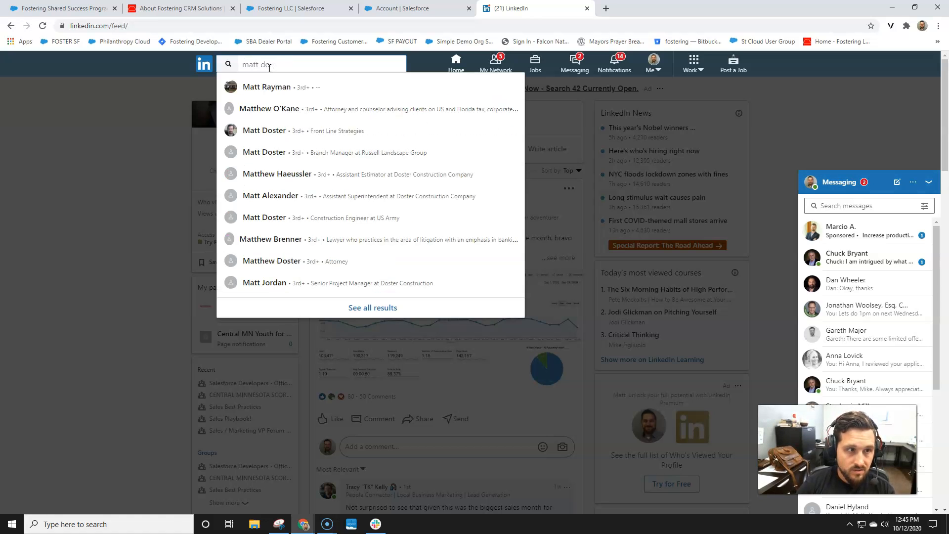
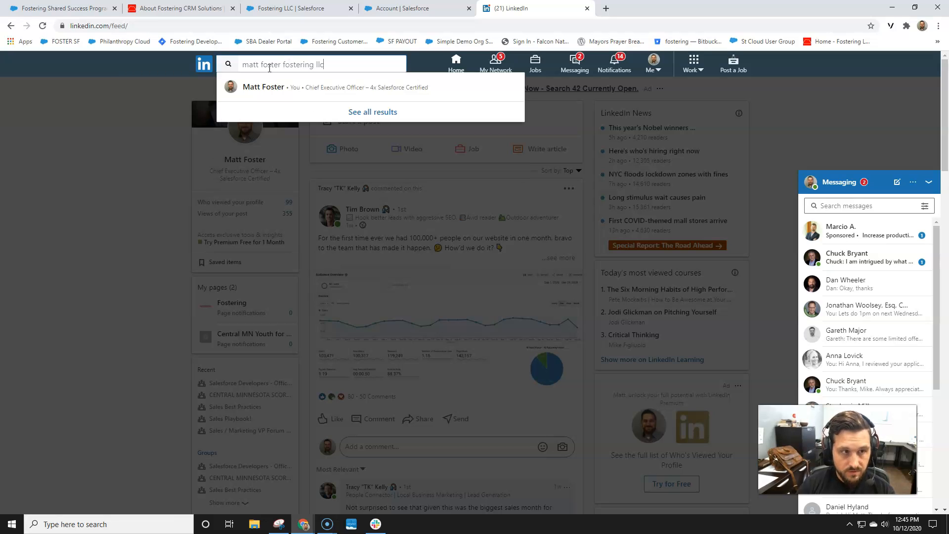
key(Return)
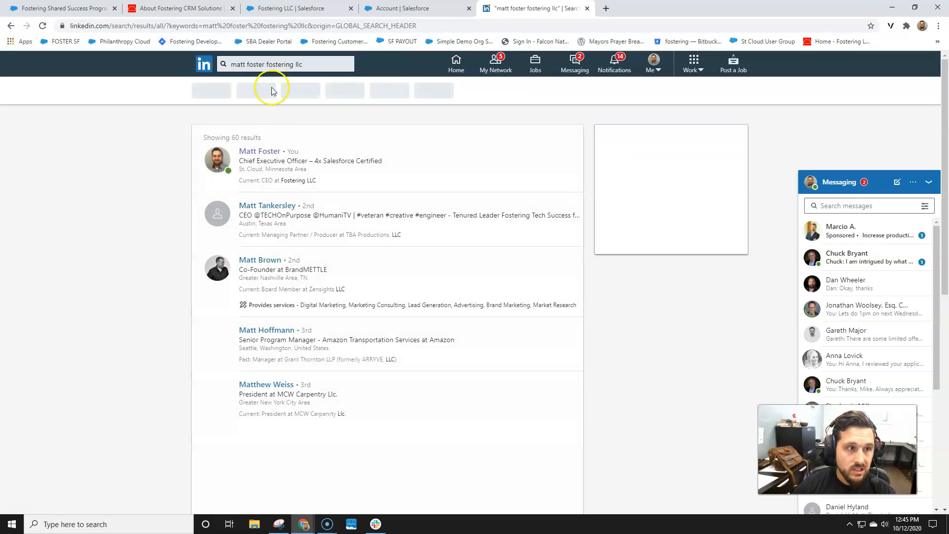
Remove &origin=GLOBAL_SEARCH_HEADER from the results URL and select the base search URL up to keywords=
click(194, 26)
click(226, 26)
click(372, 25)
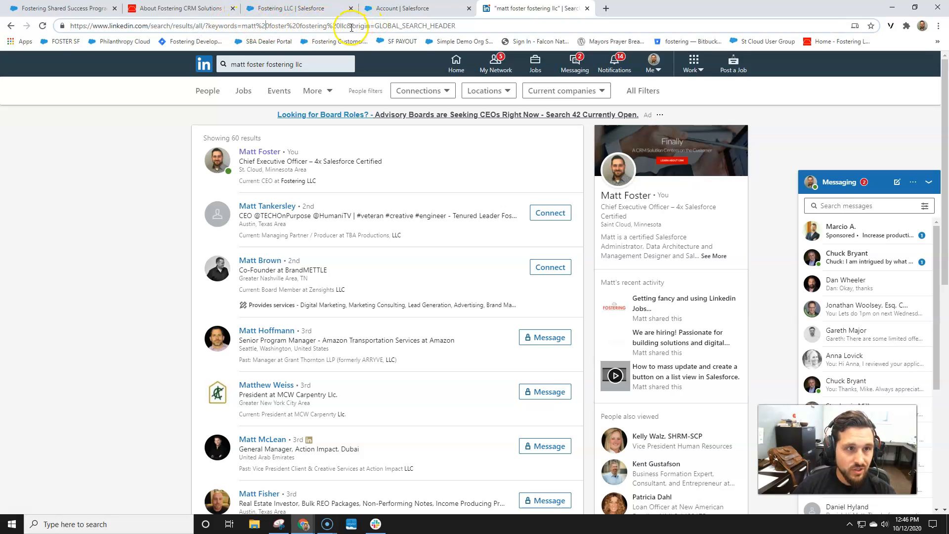
drag(350, 27, 499, 26)
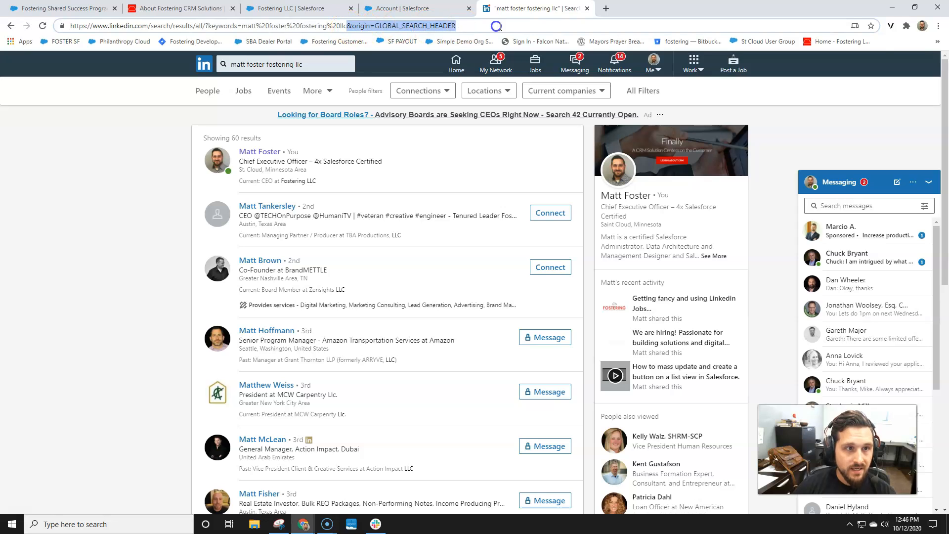
key(BackSpace)
key(Return)
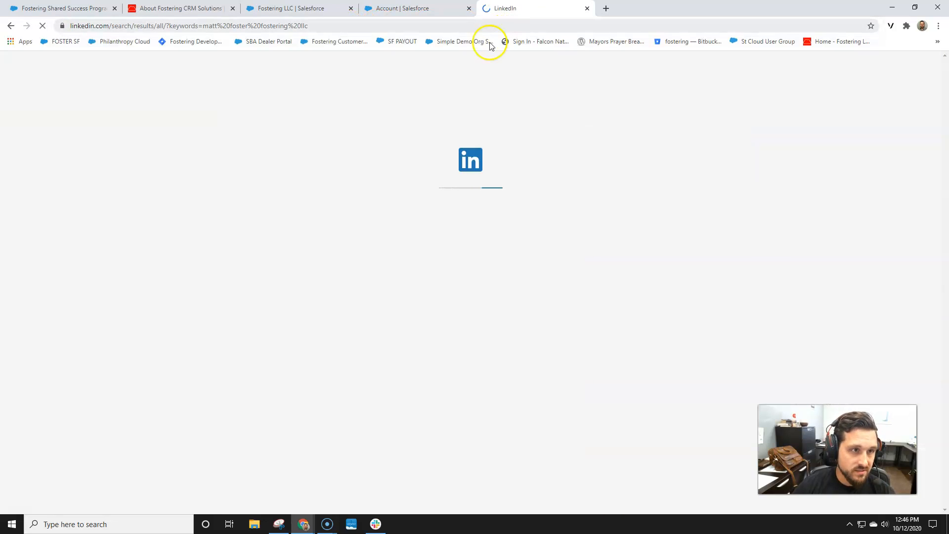
click(158, 27)
click(83, 26)
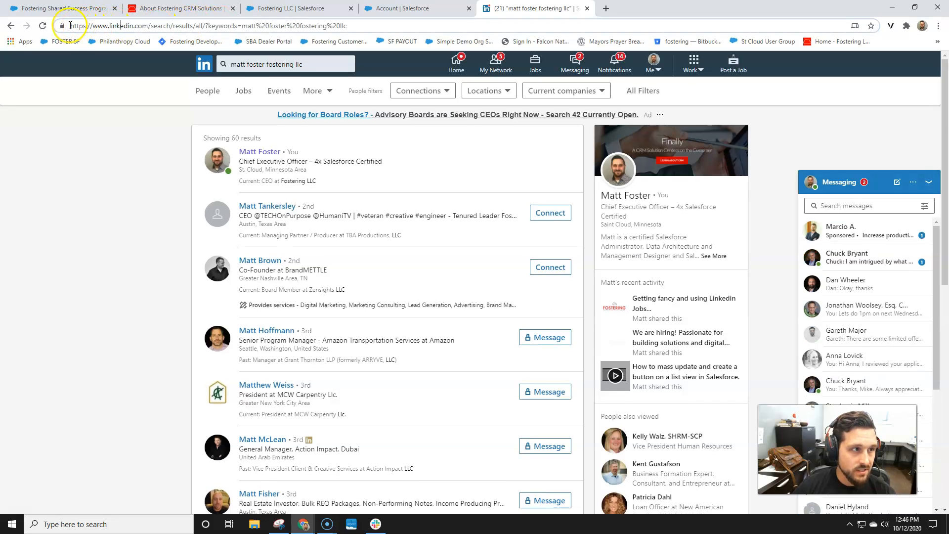
drag(70, 25, 178, 21)
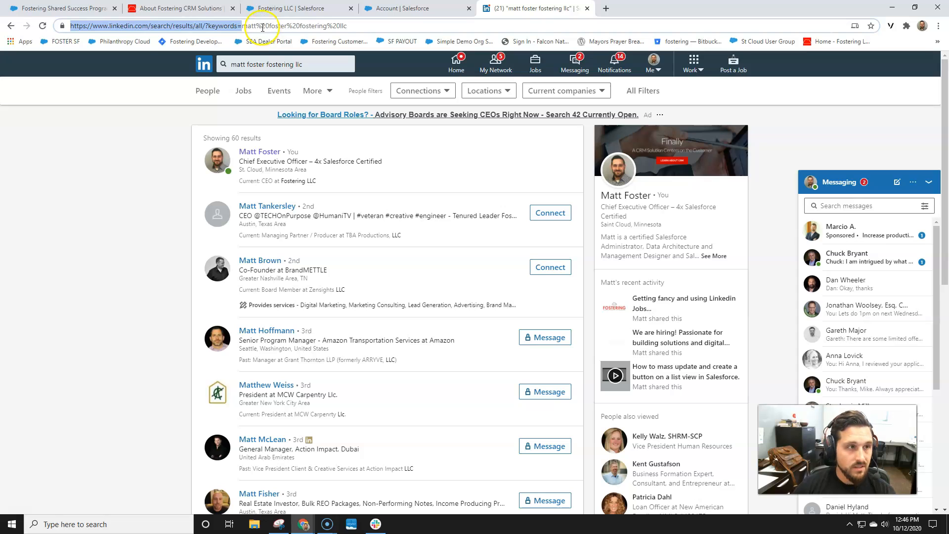
click(396, 11)
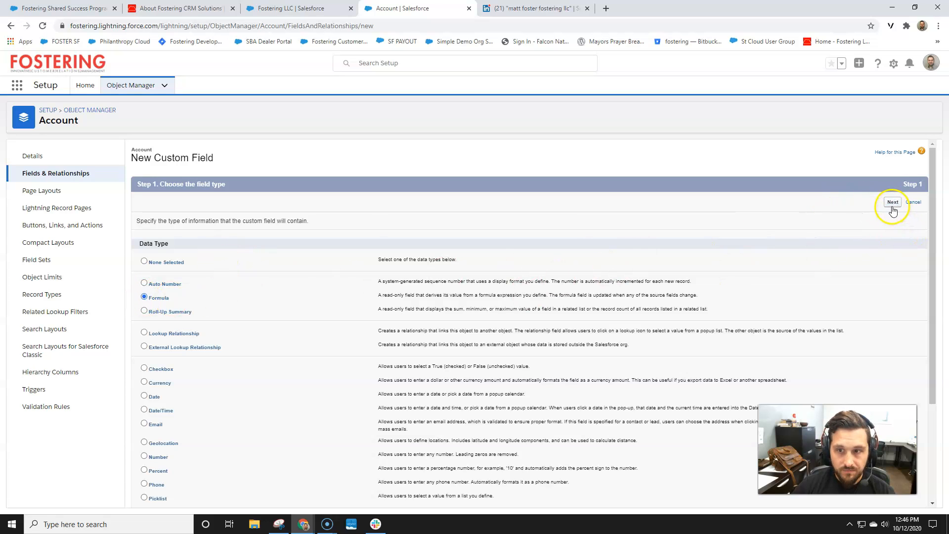
Dismiss the error and open the Contact object's Fields & Relationships in Object Manager
click(574, 231)
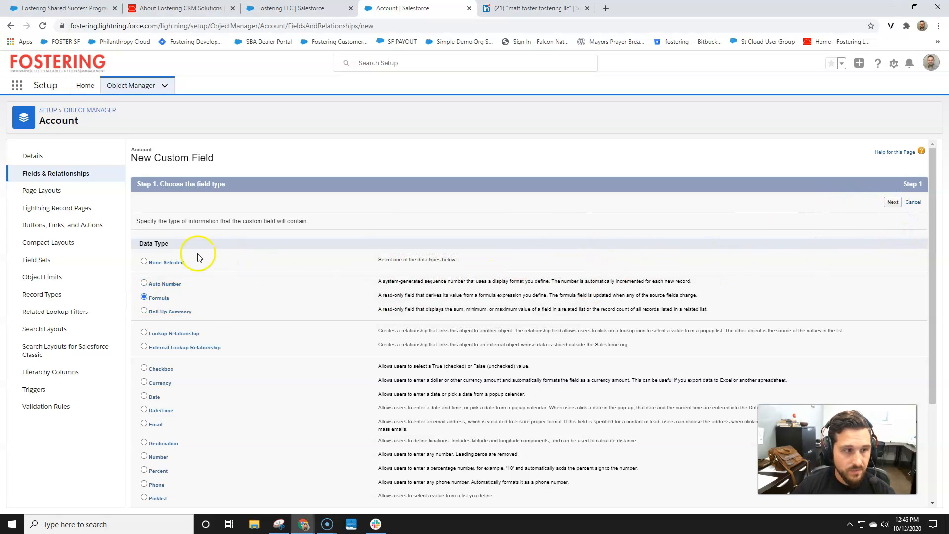
click(88, 109)
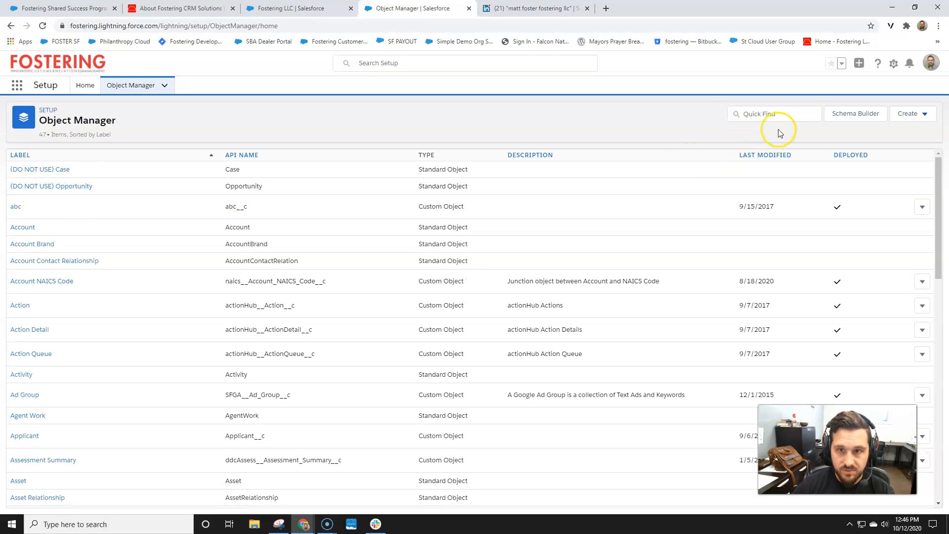
click(774, 116)
text(contac)
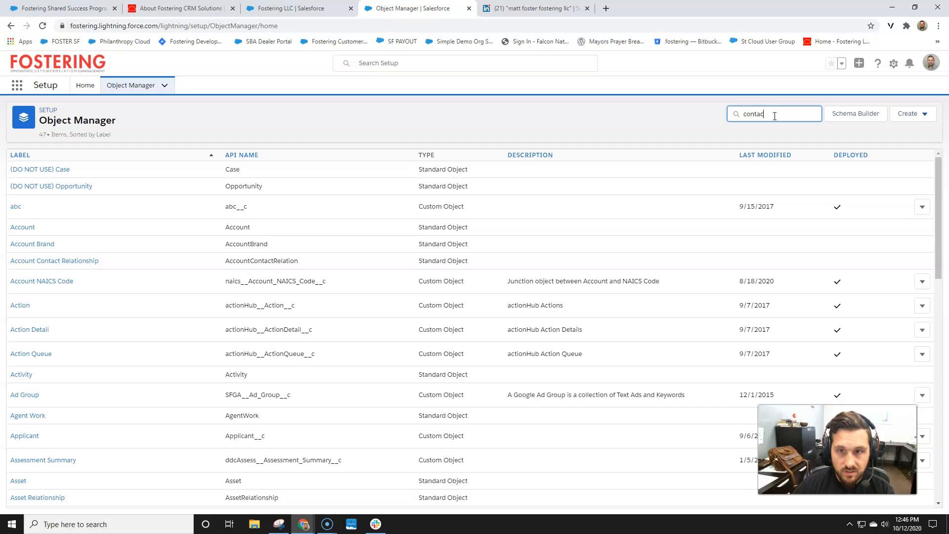
click(20, 308)
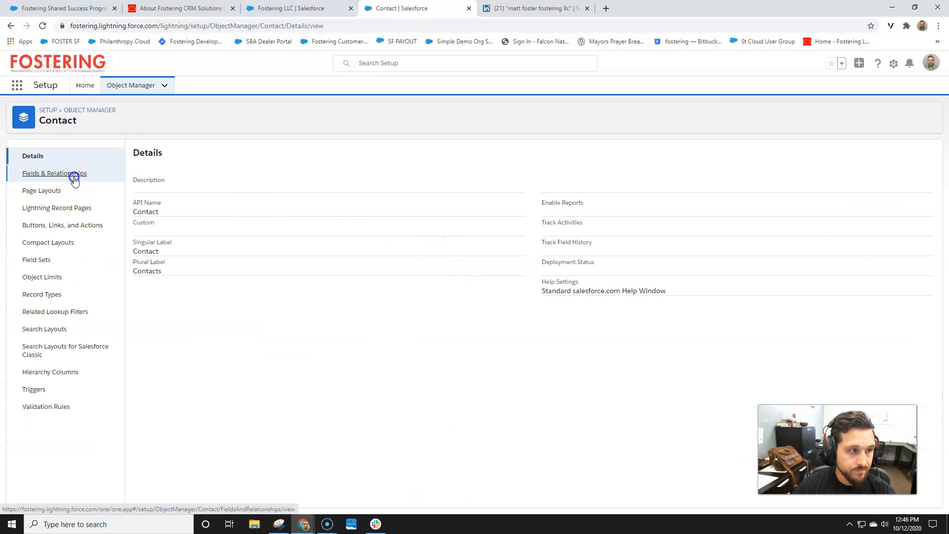
click(74, 177)
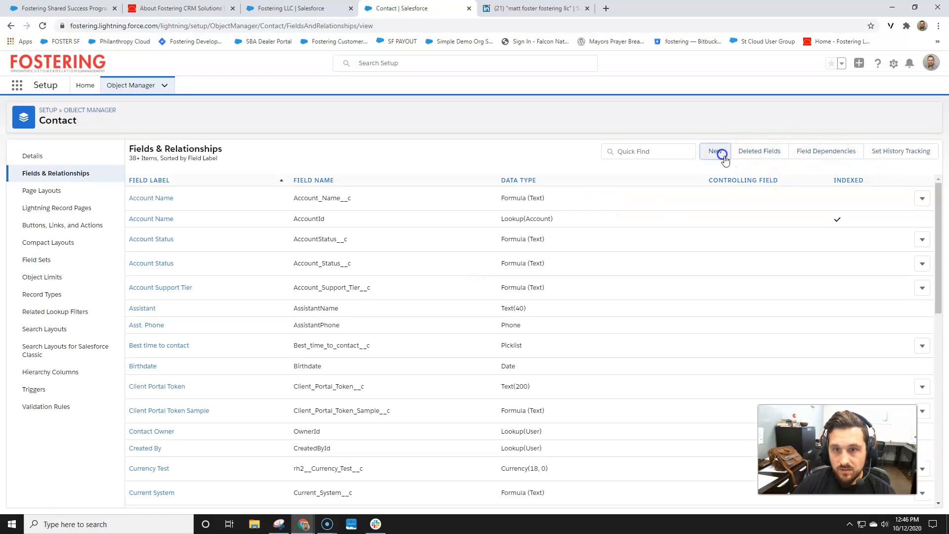
Start a new Contact formula field labelled 'LinkedIn Search'
click(722, 153)
click(145, 297)
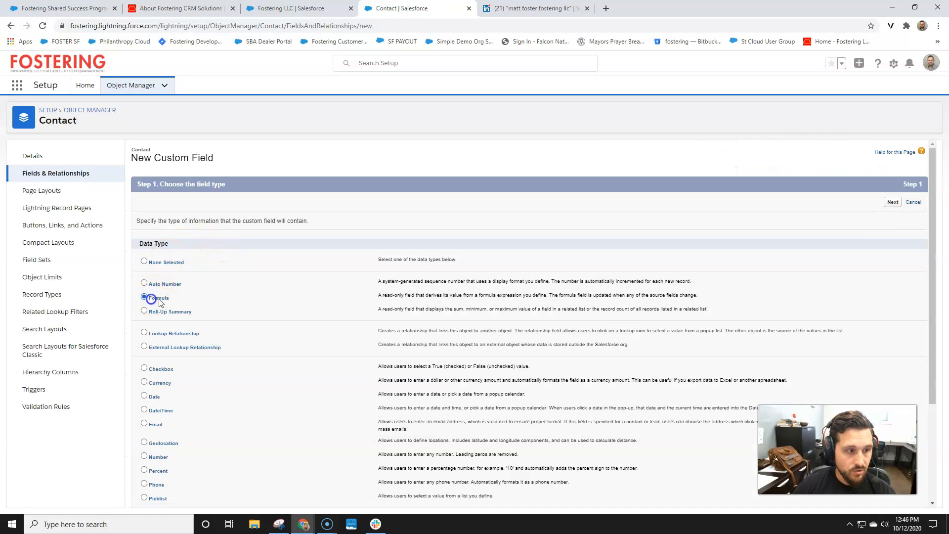
click(893, 203)
click(325, 221)
text(LinkedIn Sea)
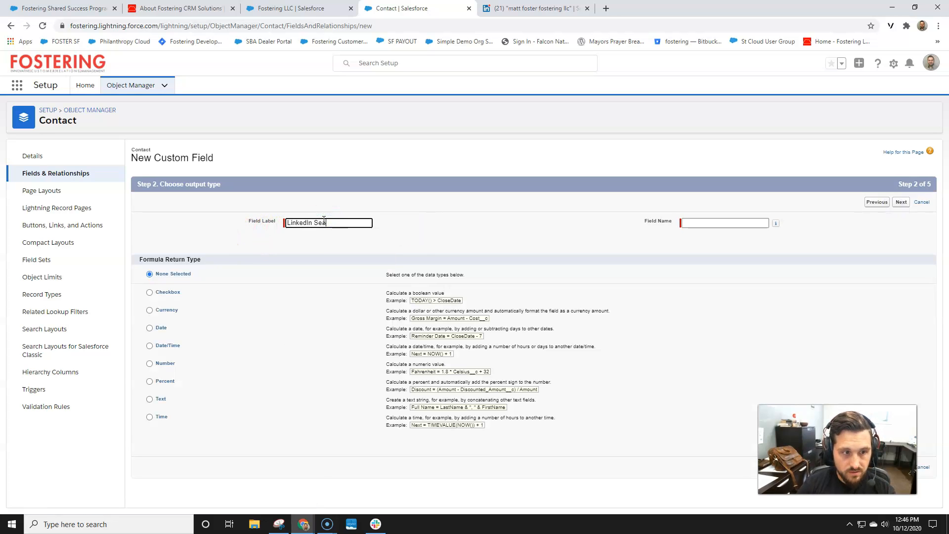
text(rch)
key(Tab)
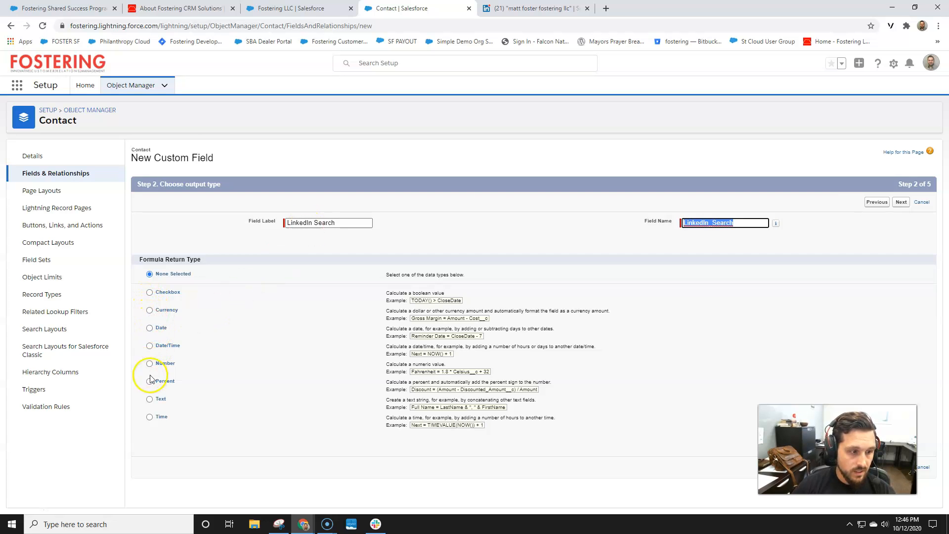
Set the formula to return Text and paste the LinkedIn search URL into it
click(150, 401)
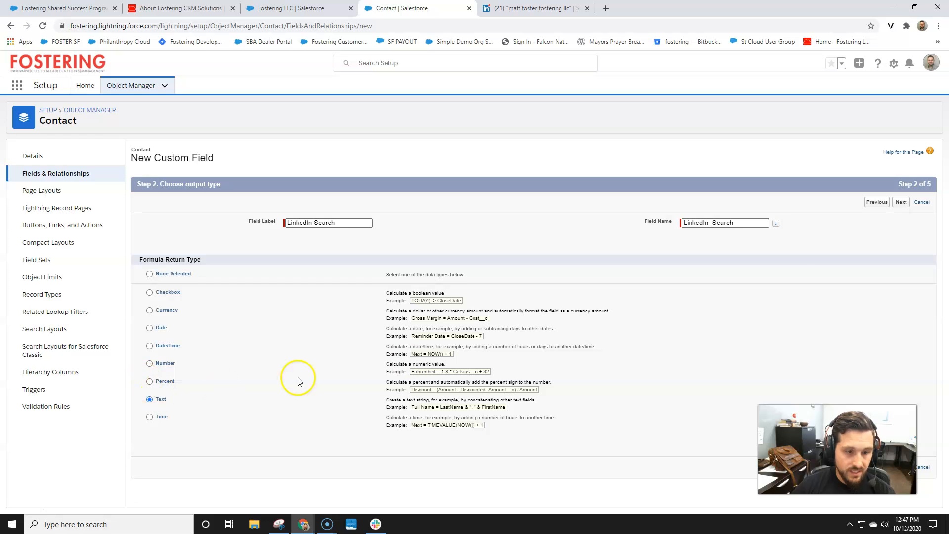
click(901, 207)
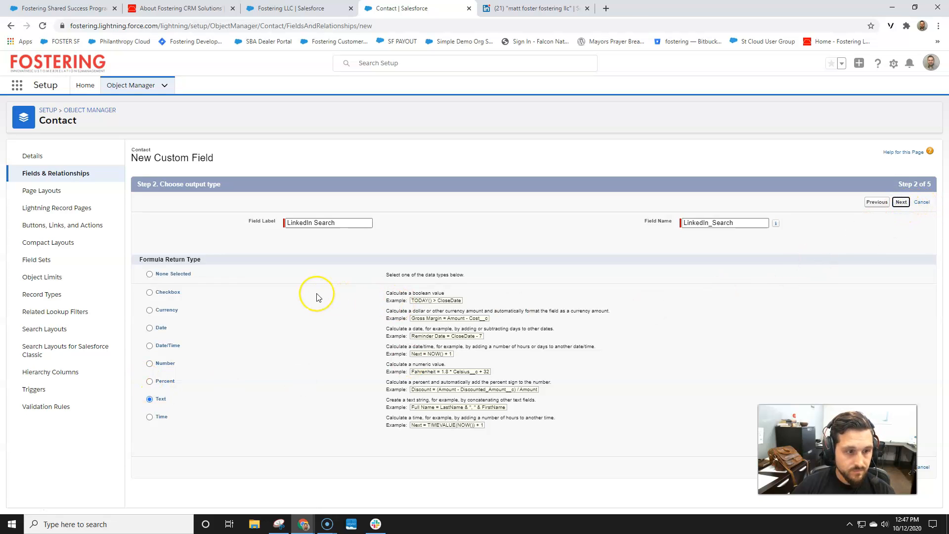
text(https://www.linkedin.com/search/results/all/?keywords=)
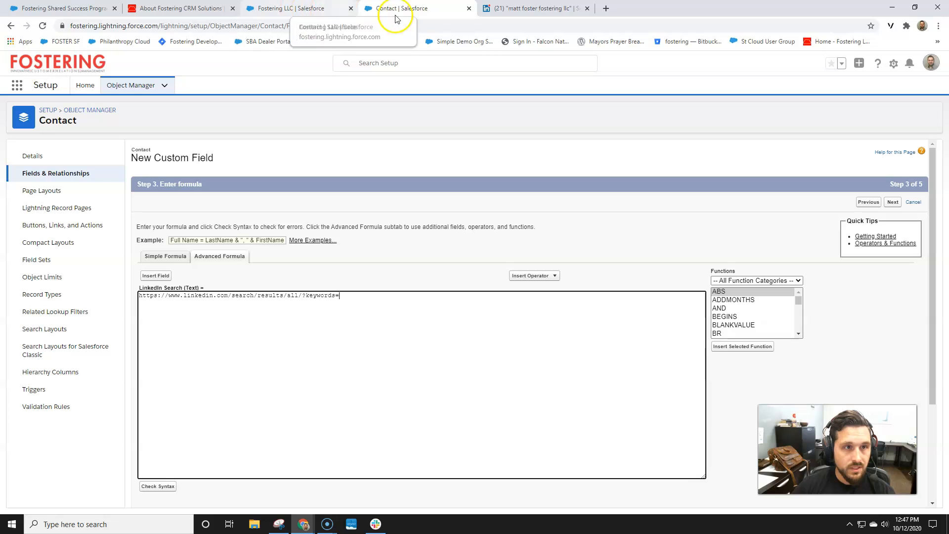
Duplicate the Contact setup tab and open the Account object's Fields & Relationships
right_click(423, 8)
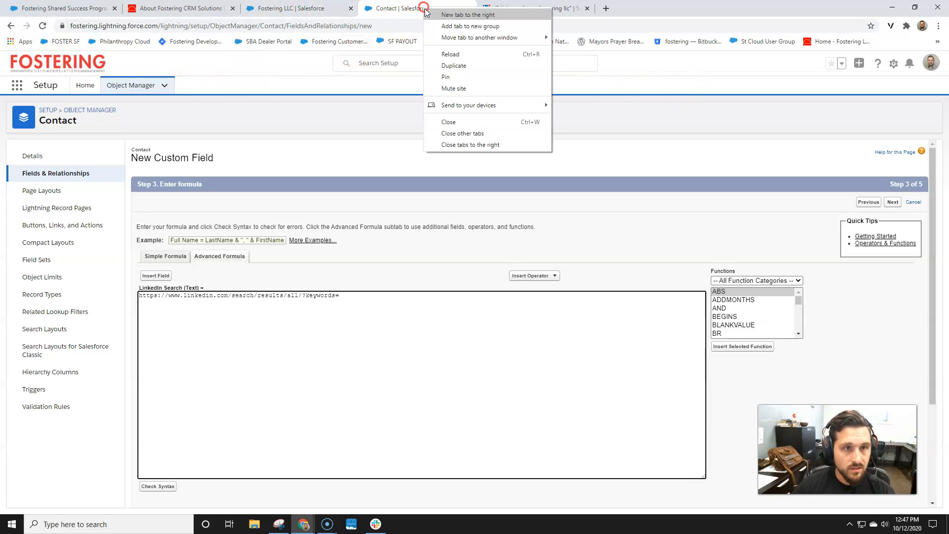
click(465, 67)
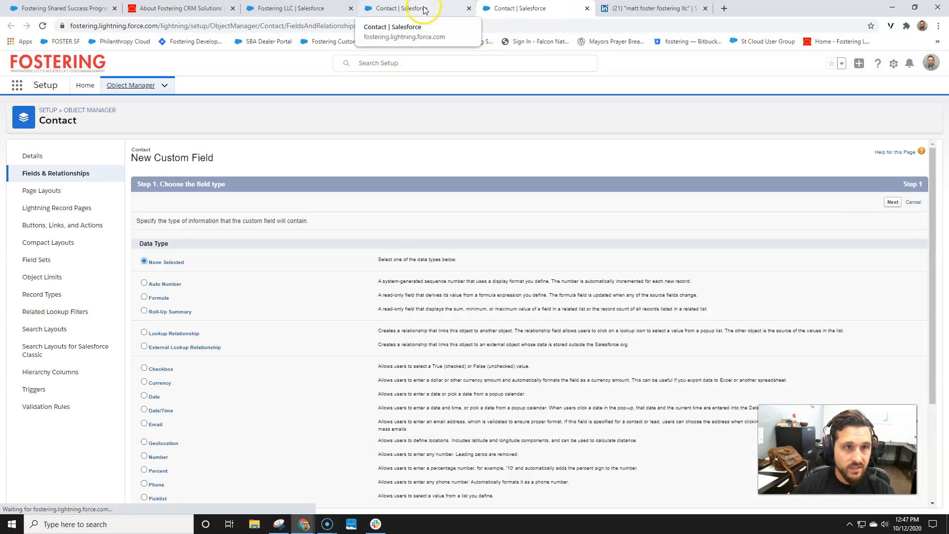
click(134, 85)
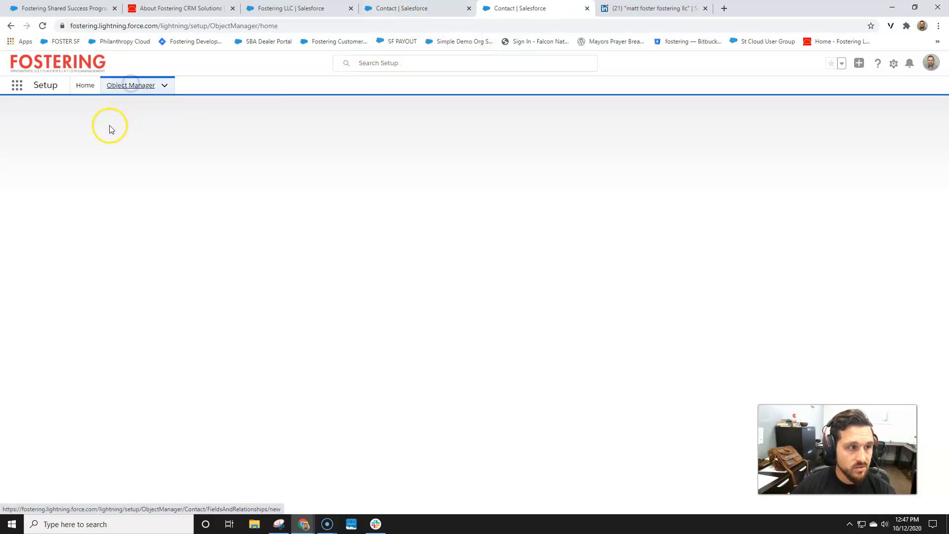
click(25, 227)
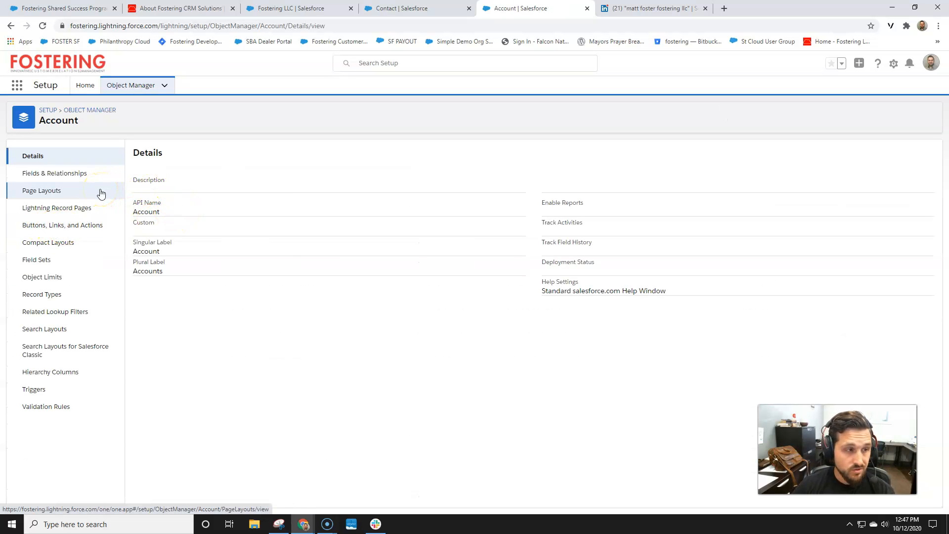
click(56, 195)
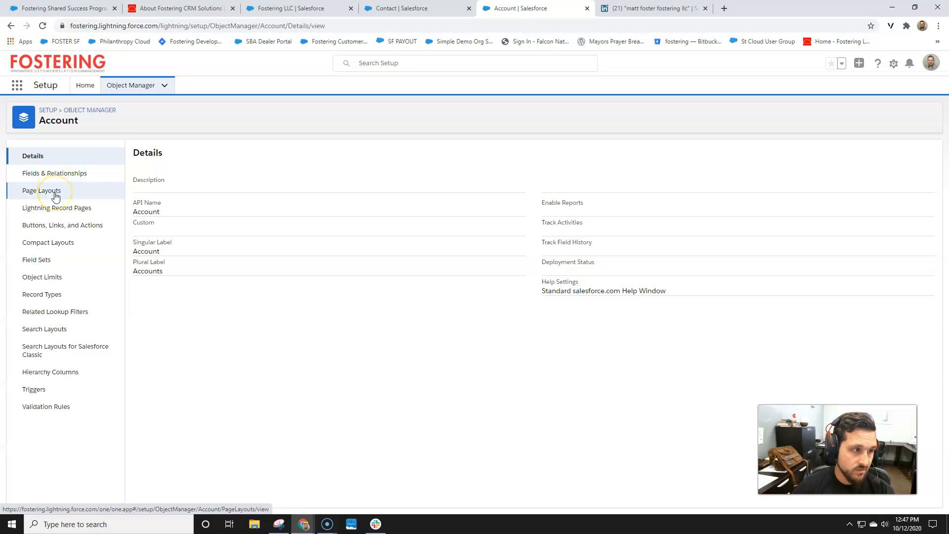
click(53, 183)
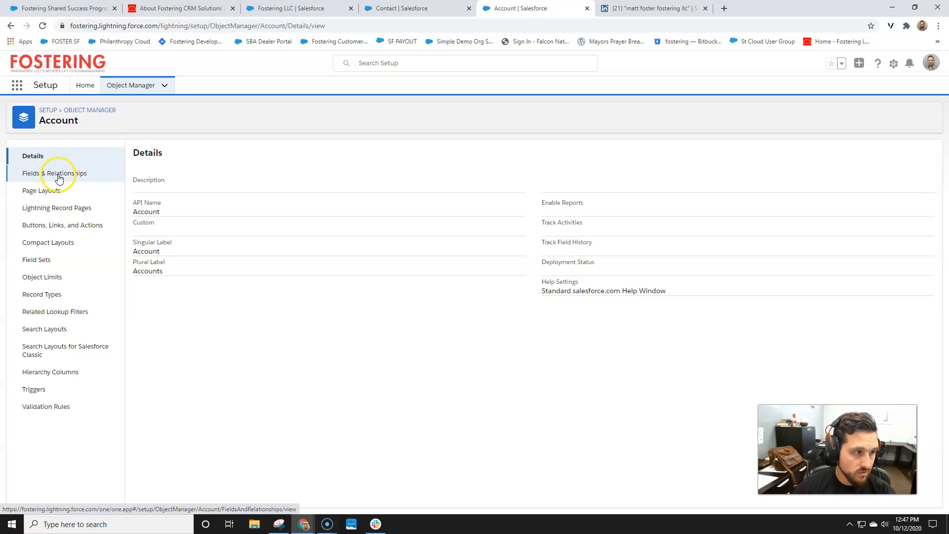
Find the 'goog' Google Search field and select its HYPERLINK formula
click(666, 152)
text(google)
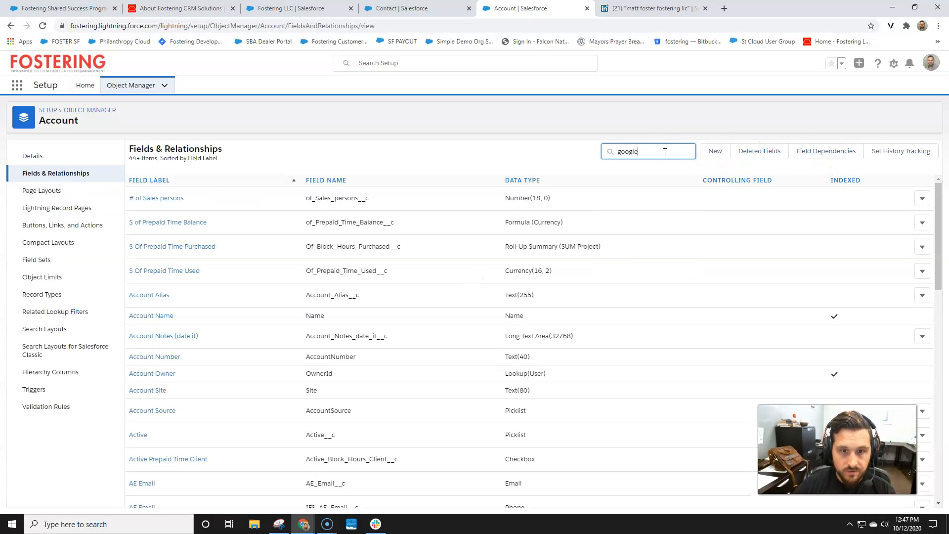
click(159, 198)
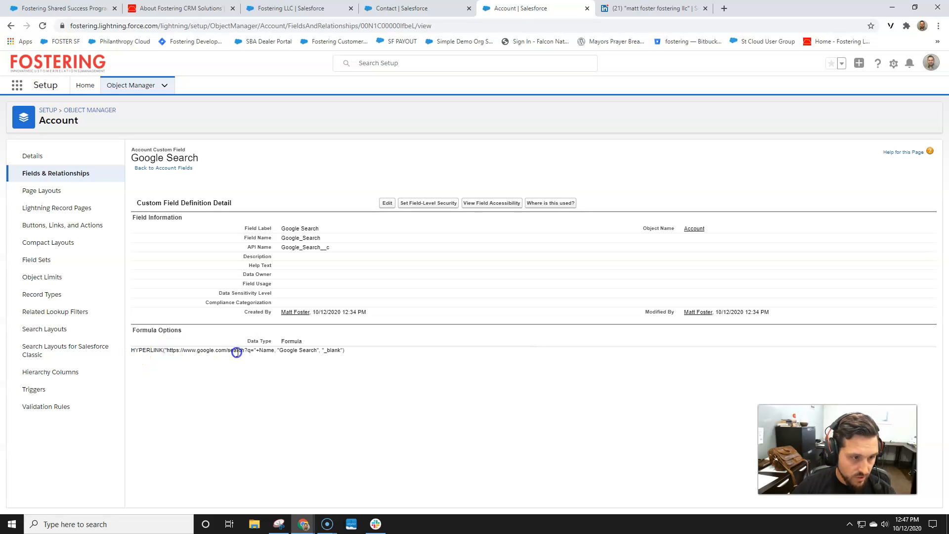
drag(133, 351, 270, 353)
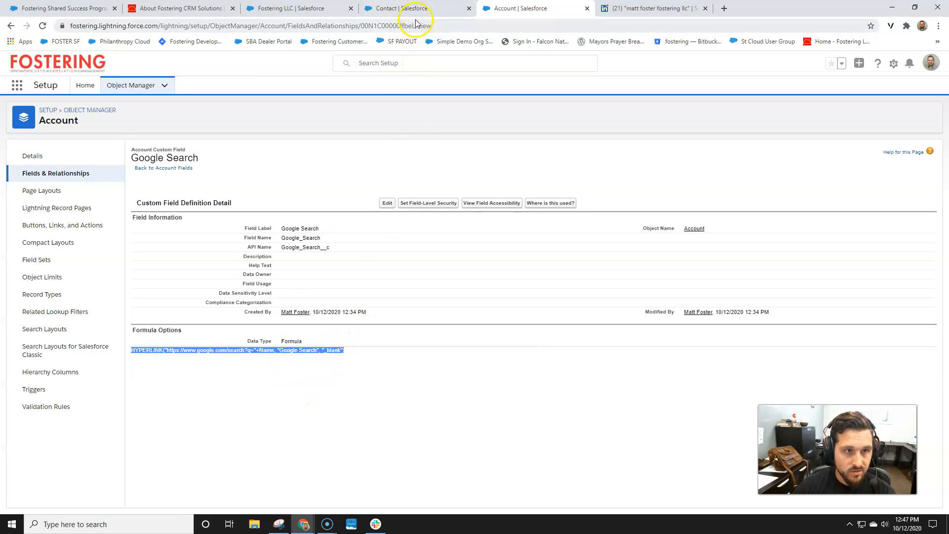
Paste the HYPERLINK formula into the Contact field, replacing the Google URL with the LinkedIn URL
click(404, 9)
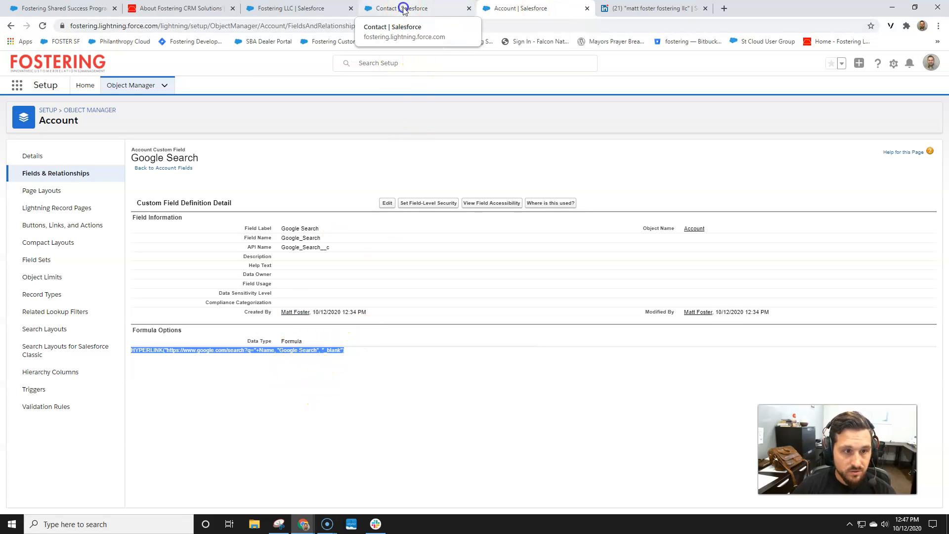
text(HYPERLINK("https://www.google.com/search?q="+Name, "Google Search", "_blank"))
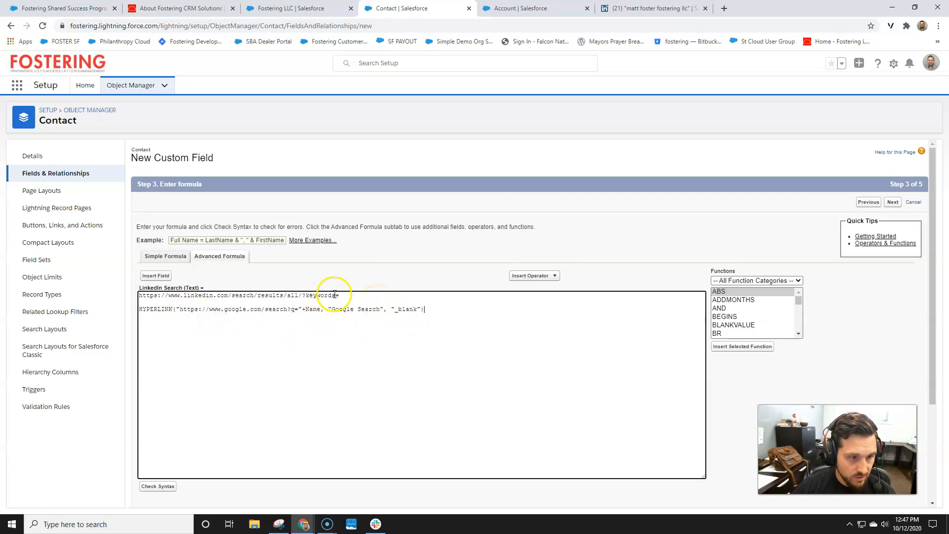
drag(333, 295, 141, 296)
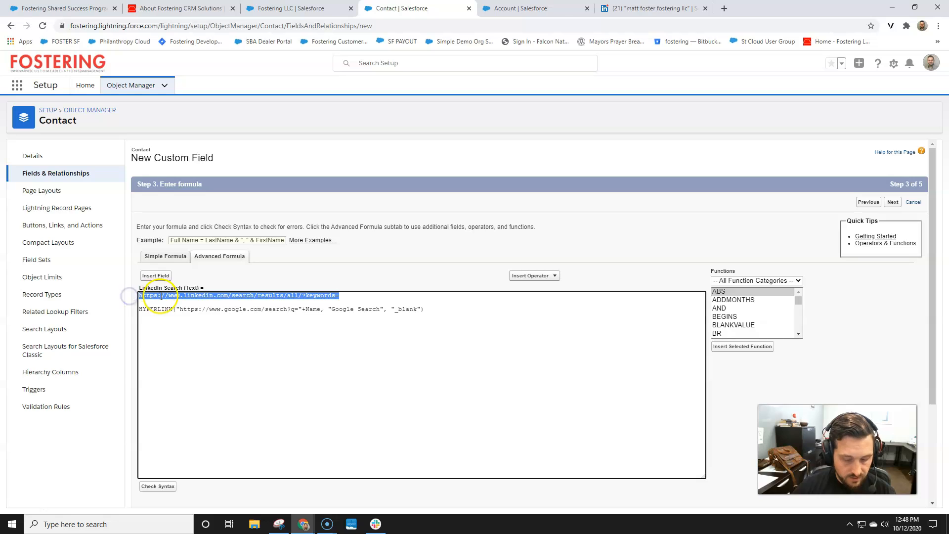
key(ctrl+x)
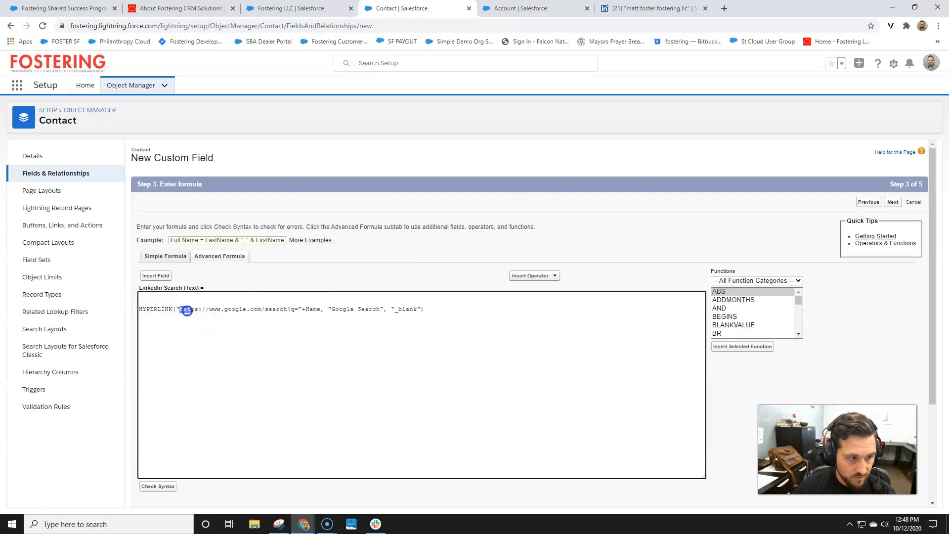
key(ctrl+v)
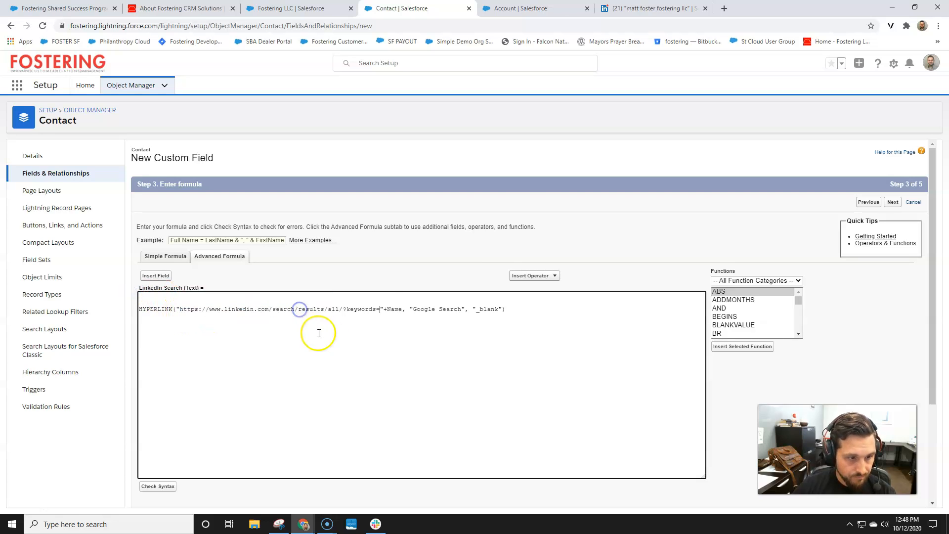
key(Delete)
click(155, 308)
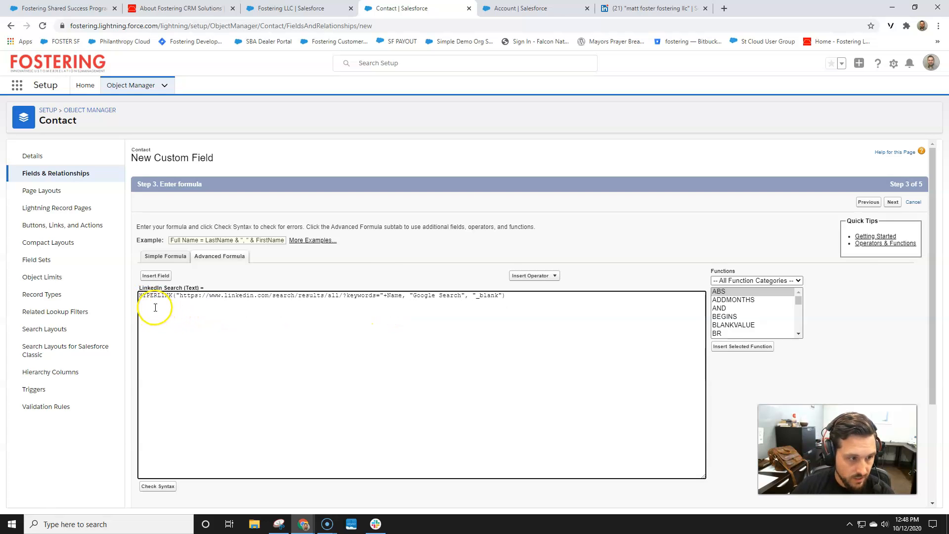
drag(179, 297, 397, 297)
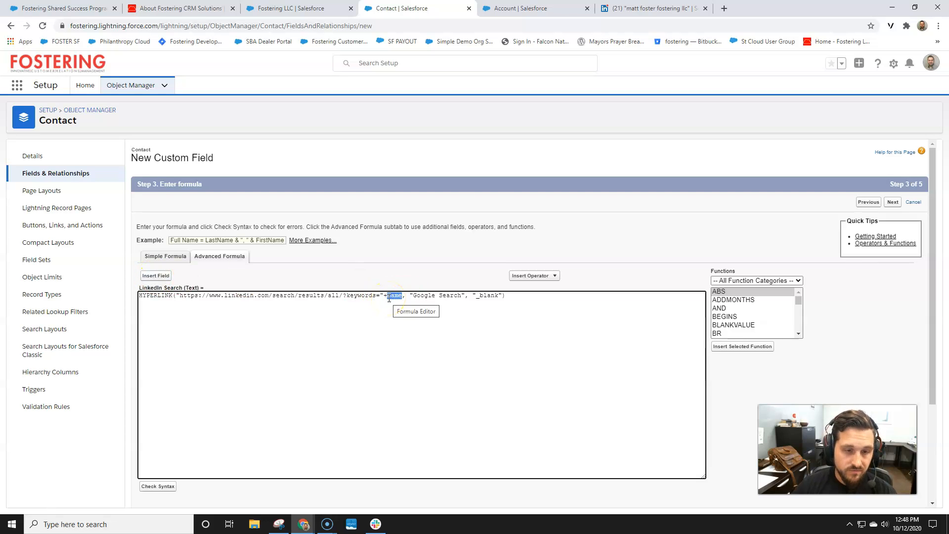
Insert FirstName into the LinkedIn URL with + concatenation
click(162, 276)
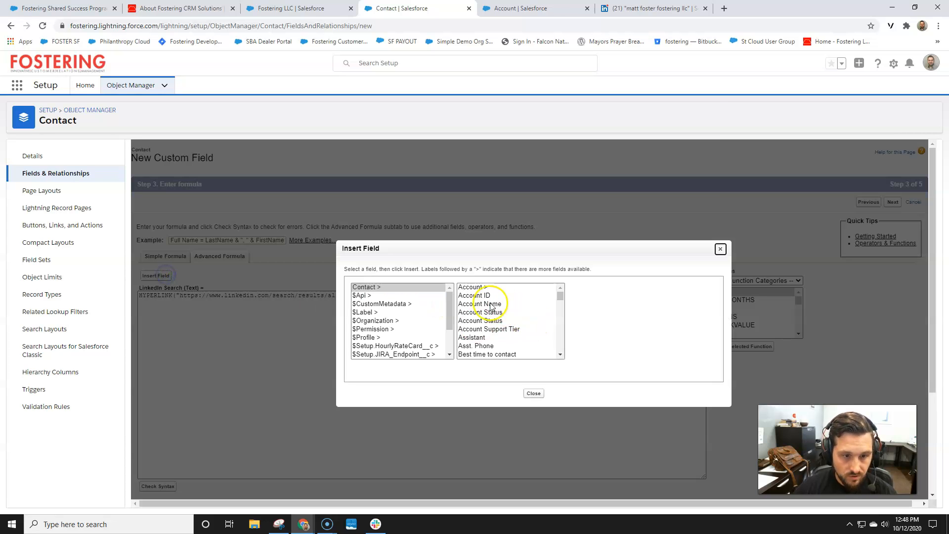
scroll(517, 314, down, 6)
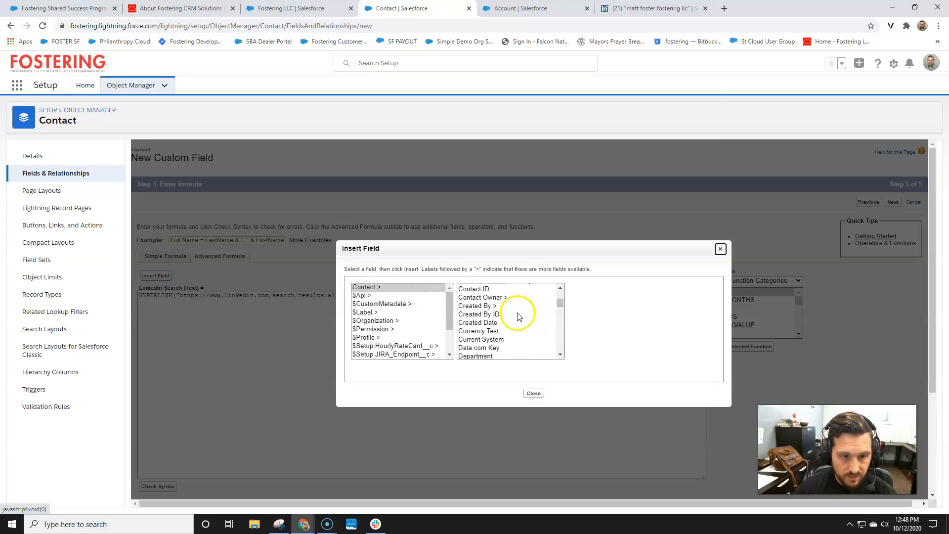
scroll(509, 318, down, 2)
click(482, 341)
click(597, 340)
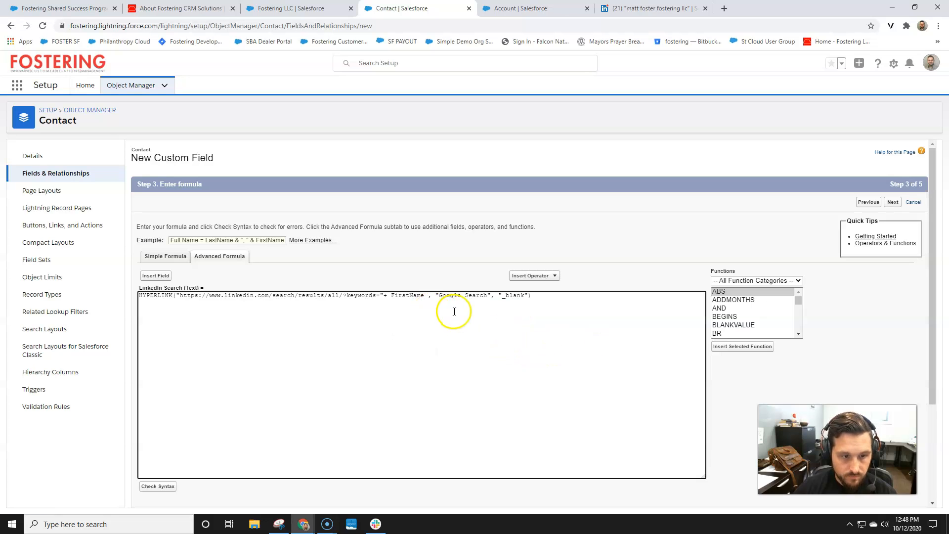
key(BackSpace)
text(+)
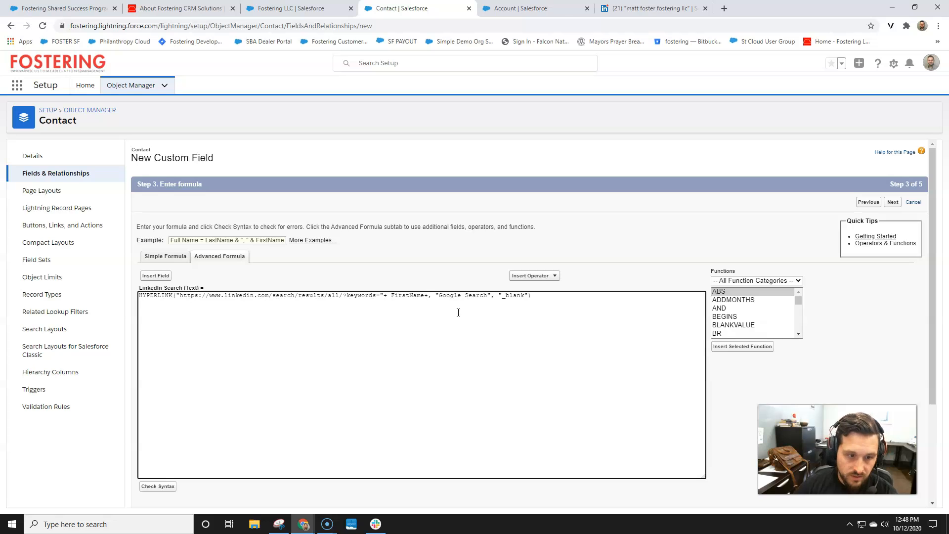
key(BackSpace)
key(BackSpace)
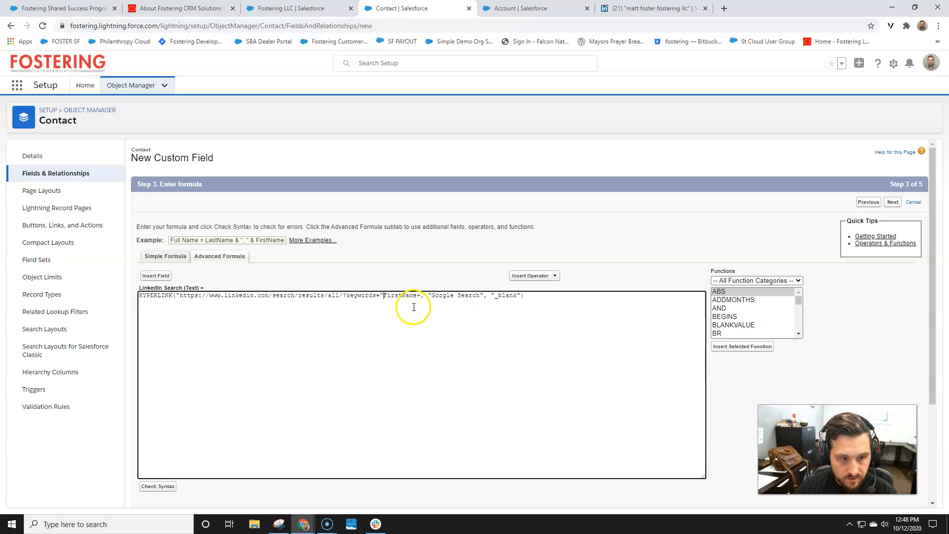
text(+)
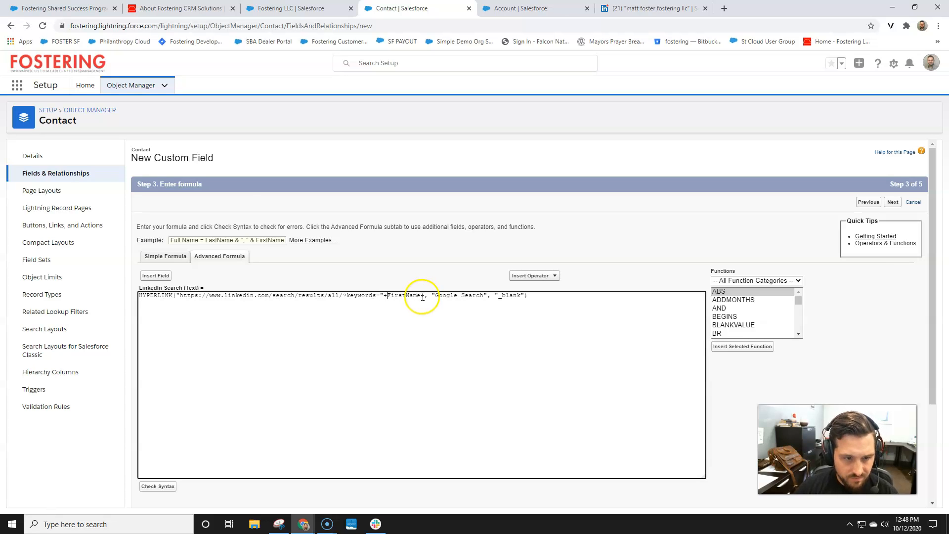
Insert the contact's LastName after FirstName in the formula
click(146, 276)
scroll(502, 319, down, 4)
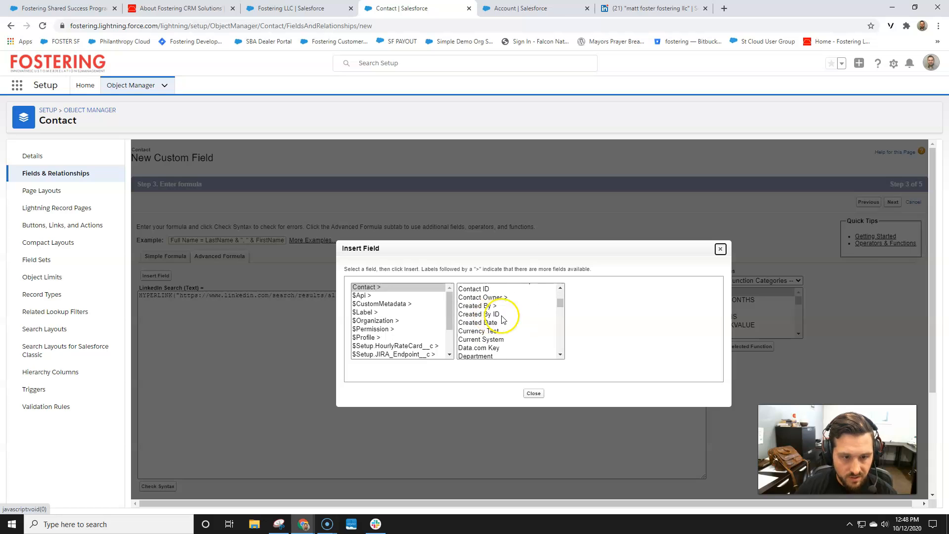
scroll(503, 319, down, 7)
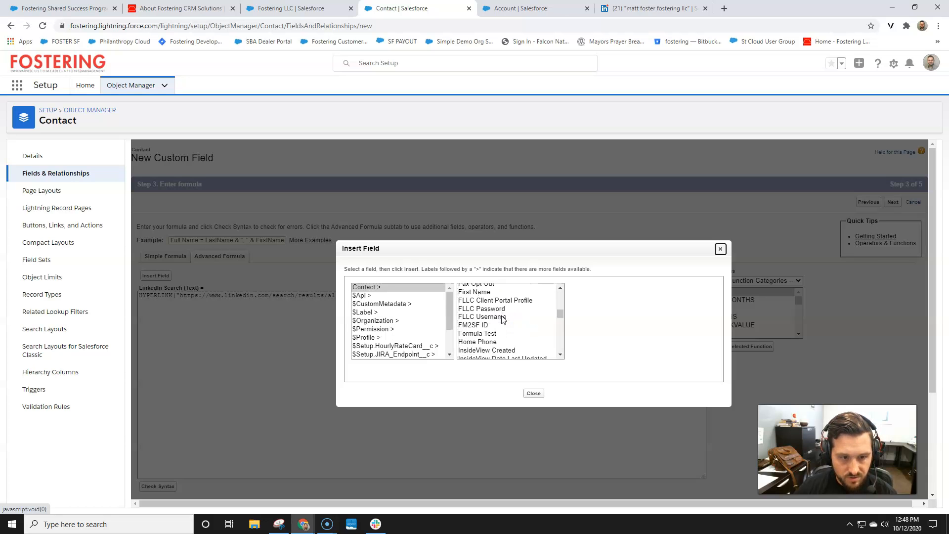
click(484, 344)
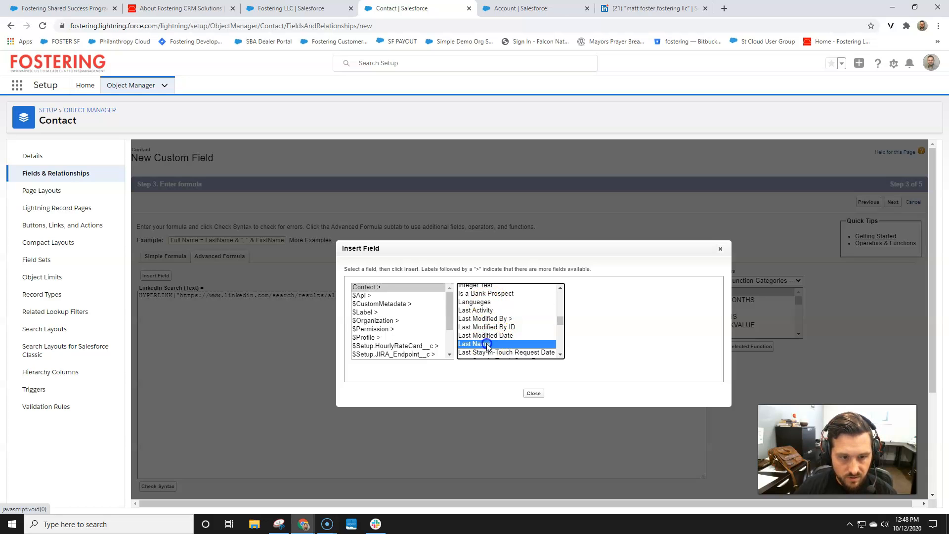
click(592, 340)
click(506, 369)
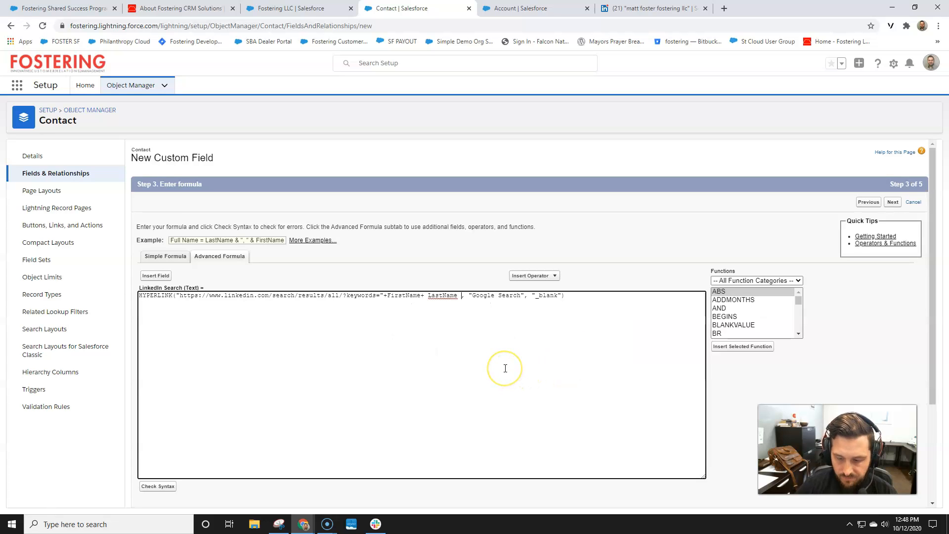
Add Account_Name__c, rename the link label to 'LinkedIn Search', and remove the extra space
click(155, 275)
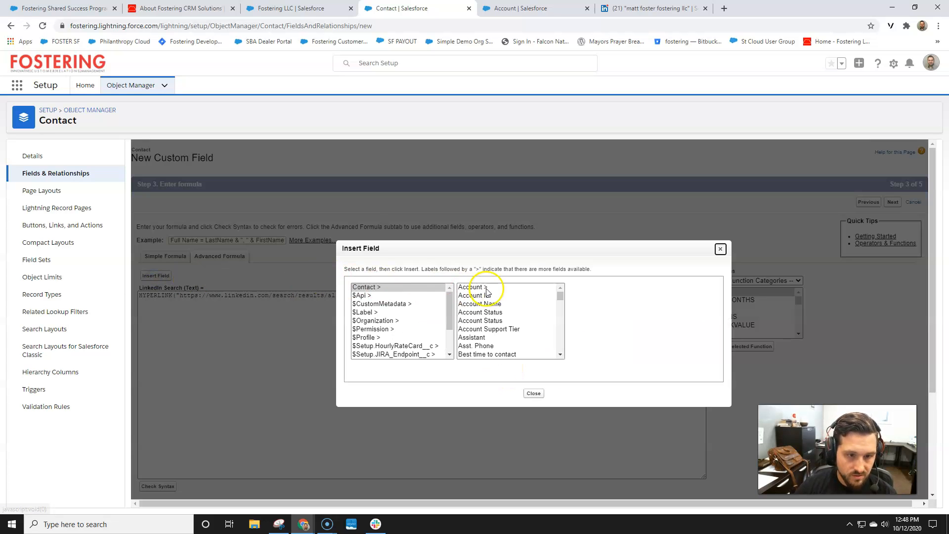
click(479, 304)
click(605, 339)
click(542, 298)
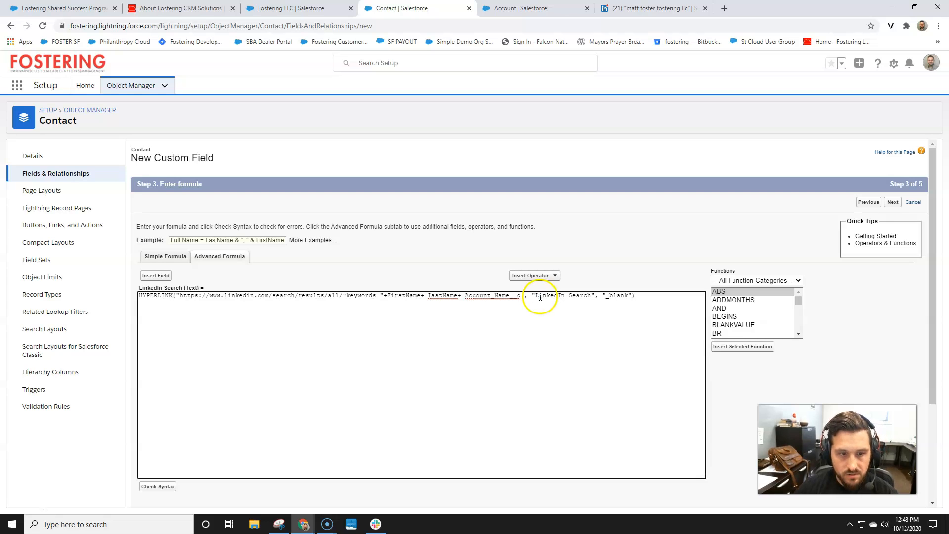
key(BackSpace)
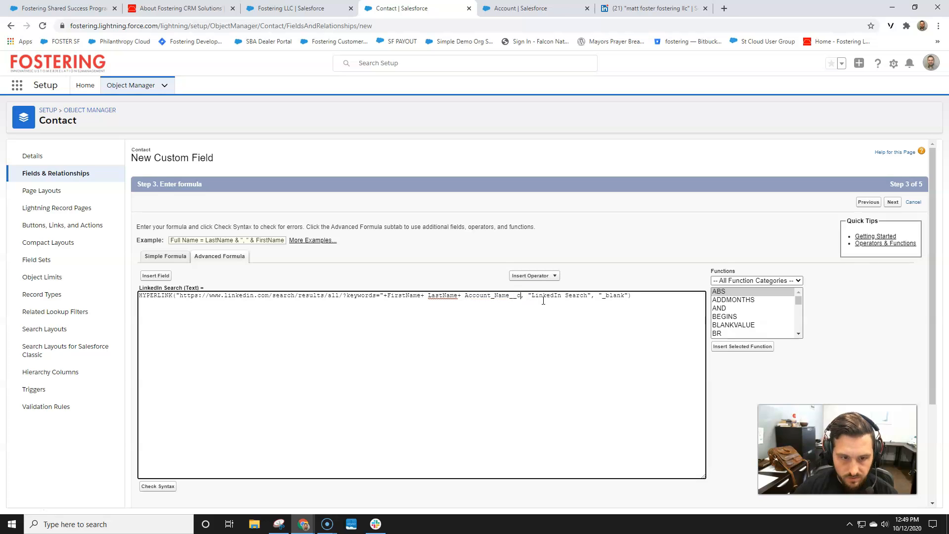
Verify the formula has no syntax errors and keep it off the Fostering LLC Contact Layout
click(157, 486)
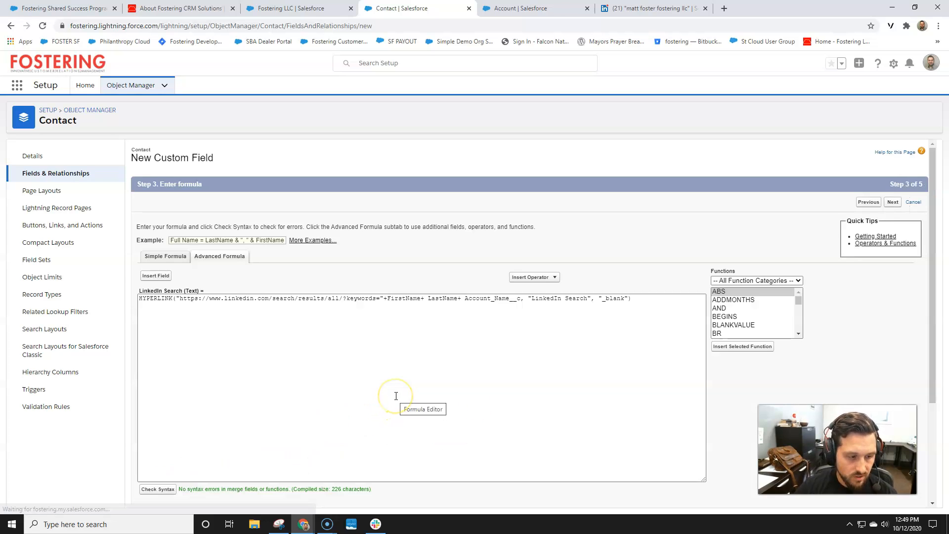
scroll(420, 322, down, 2)
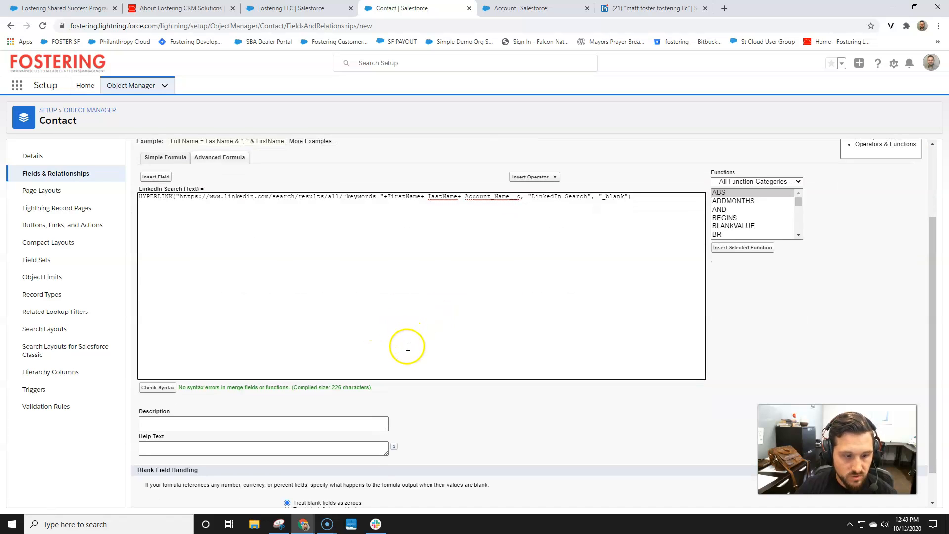
scroll(405, 343, up, 2)
click(893, 203)
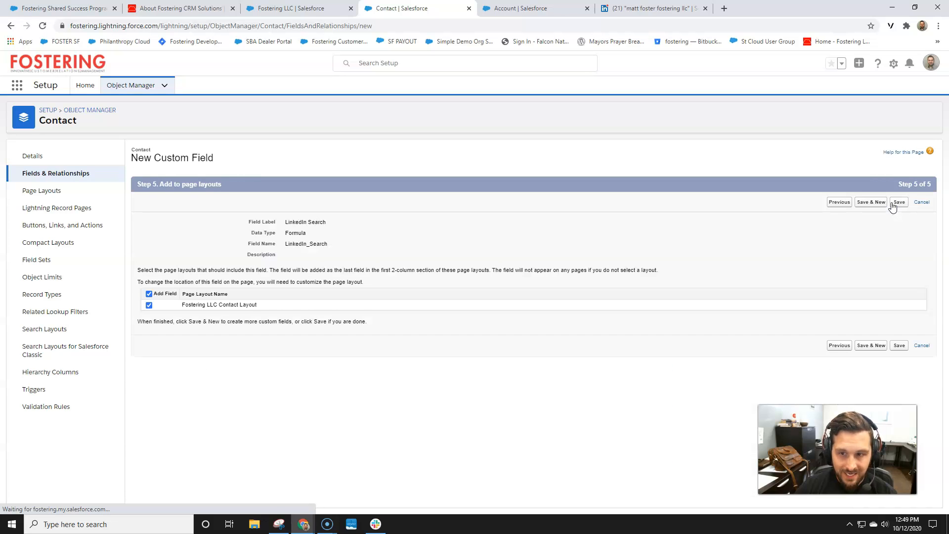
click(149, 293)
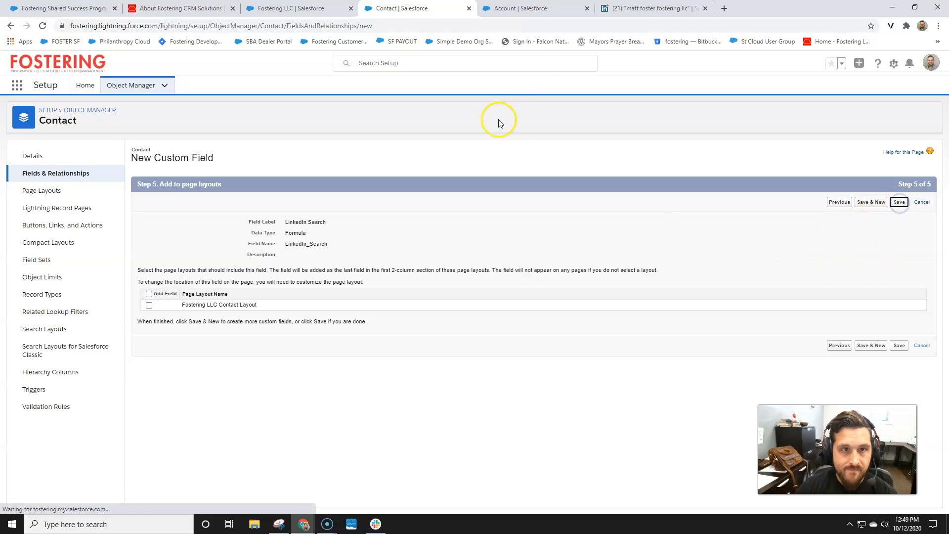
Open the Fostering Shared Success Program List report from Reports
click(293, 8)
click(369, 8)
click(514, 8)
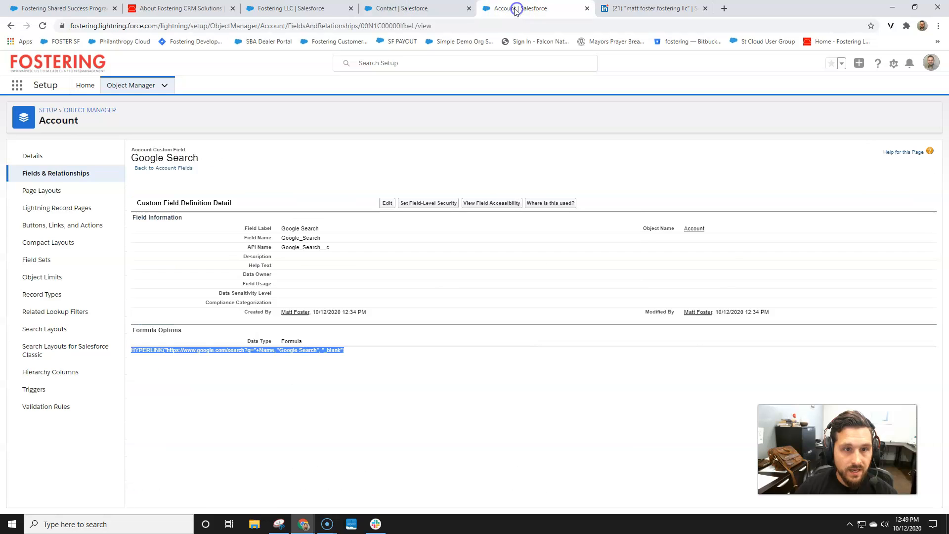
click(303, 7)
click(365, 85)
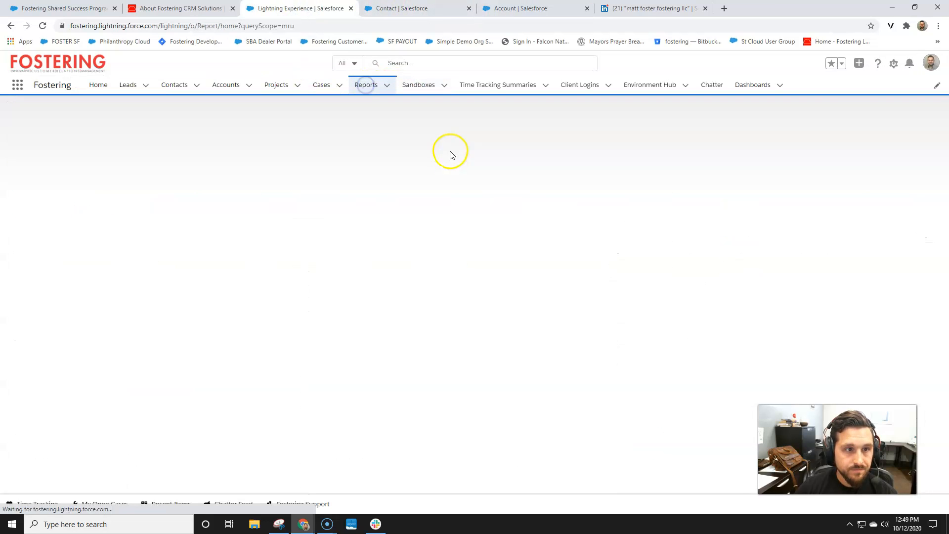
click(127, 164)
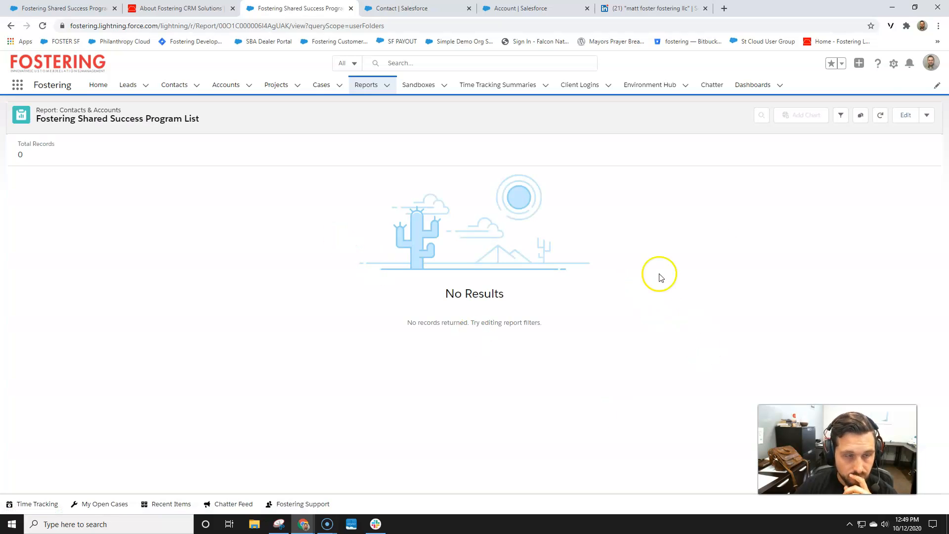
Delete the report's Account Notes filter and open it in Report Builder
click(841, 116)
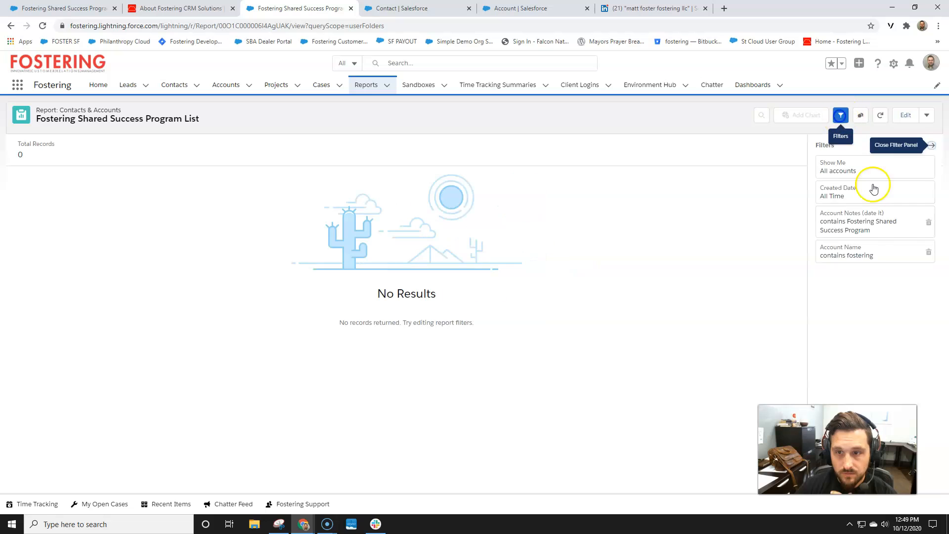
click(928, 222)
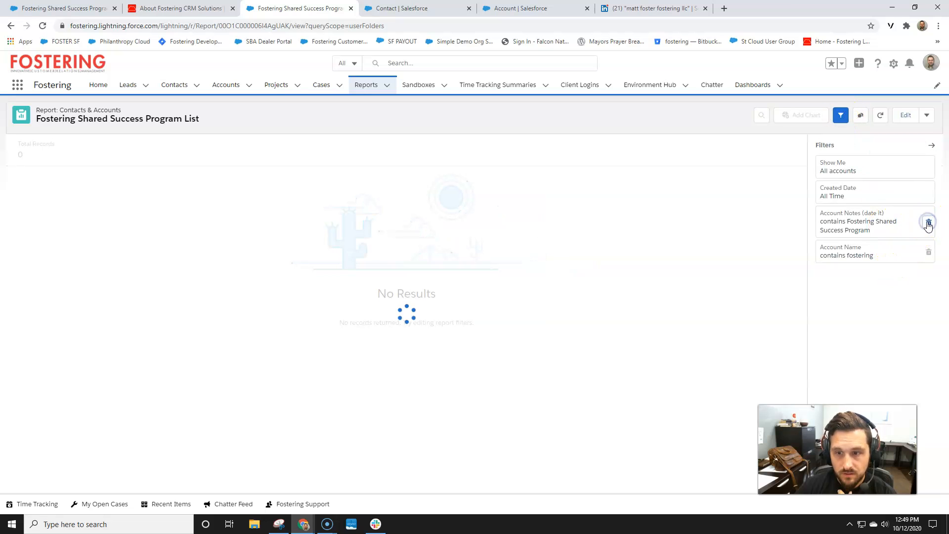
click(932, 145)
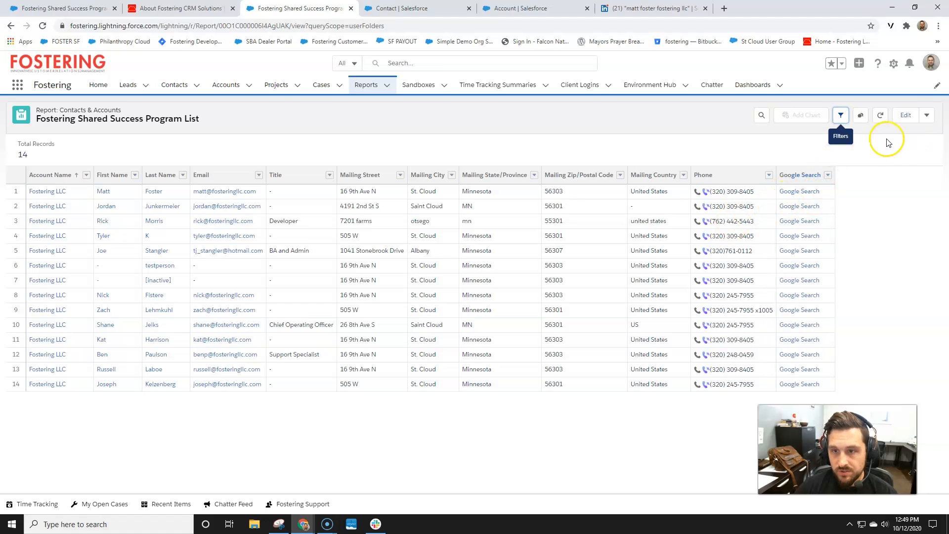
click(908, 115)
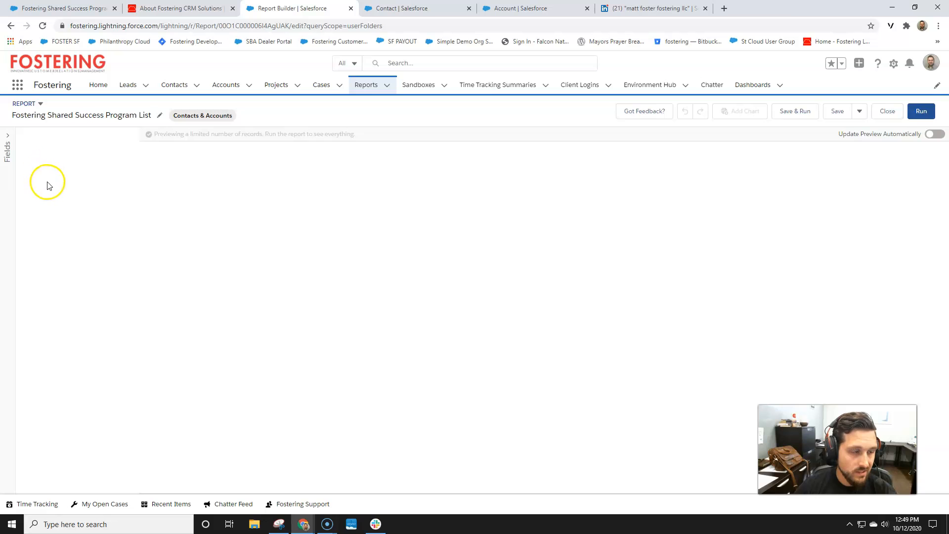
Add the LinkedIn Search column to the report, enable automatic preview updates, and save and run it
click(43, 248)
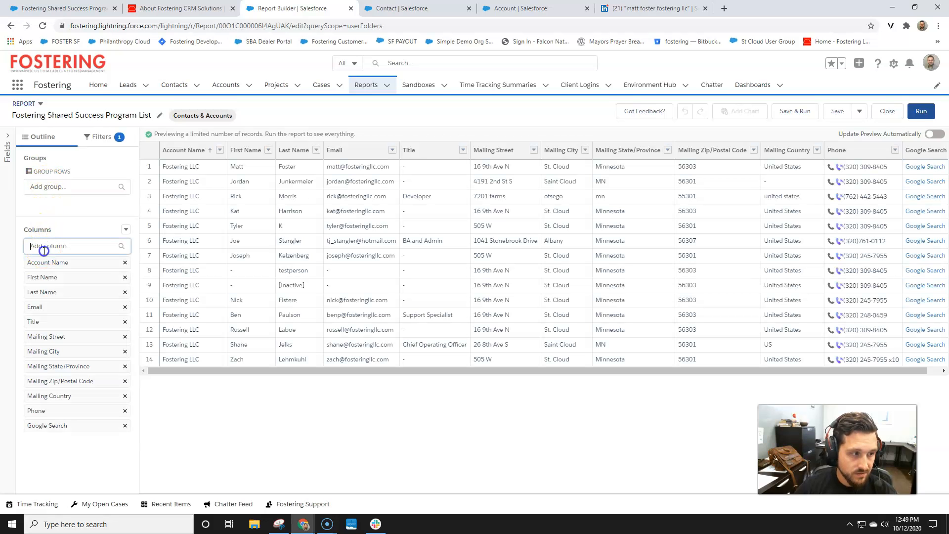
text(link)
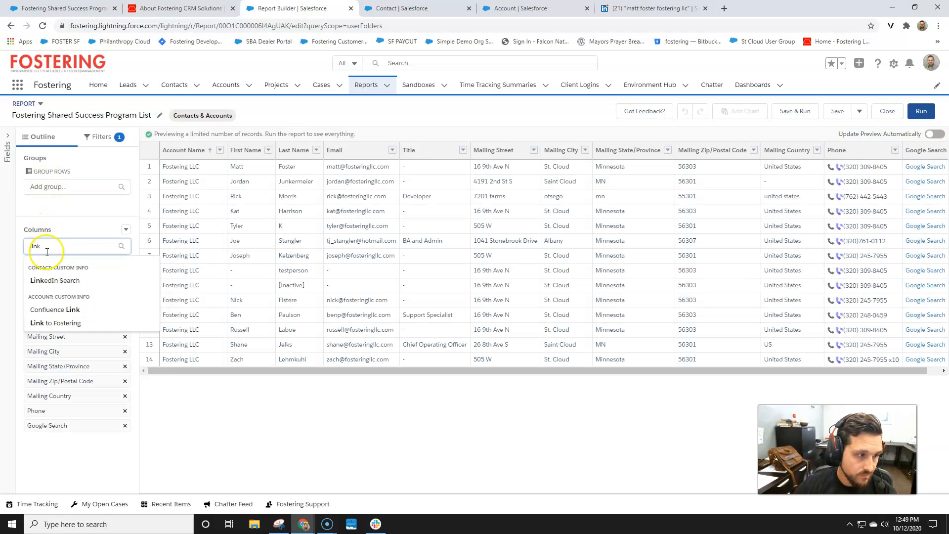
click(71, 281)
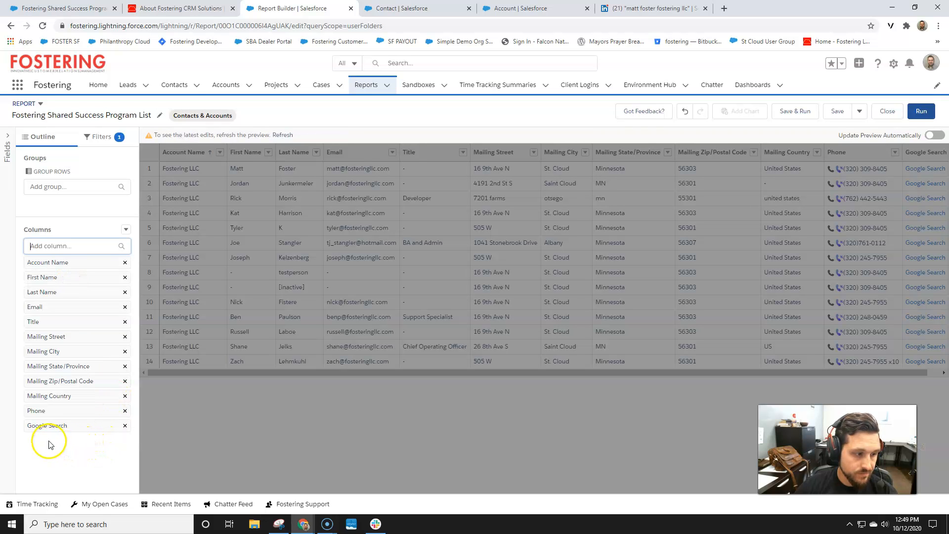
click(282, 134)
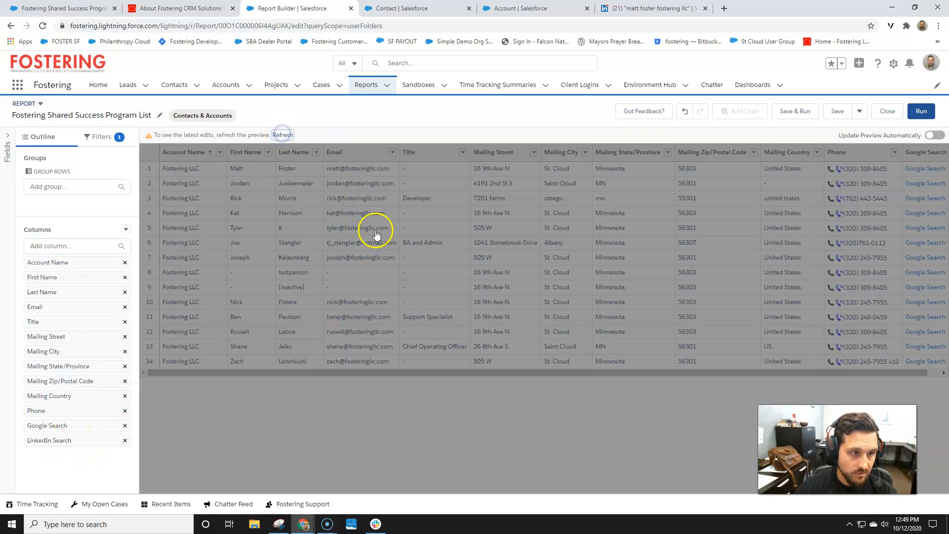
click(937, 135)
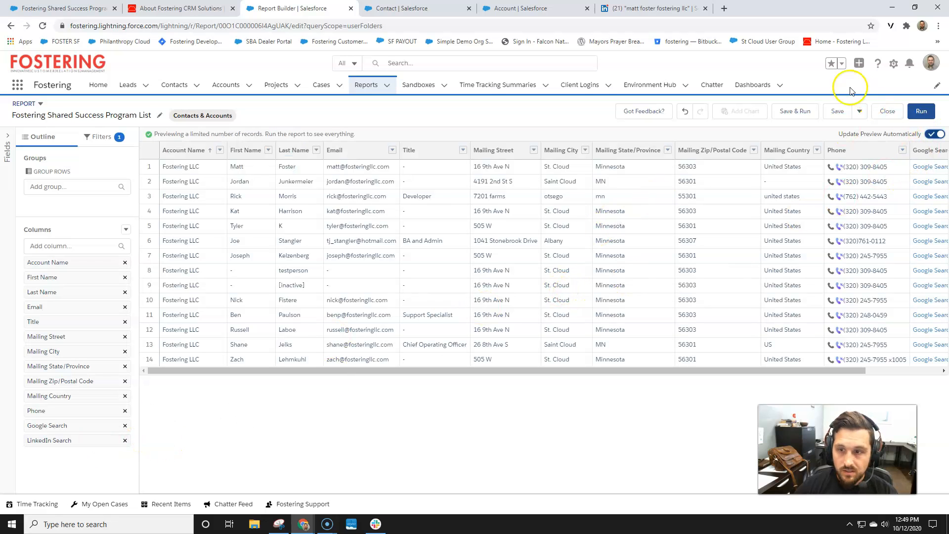
click(794, 111)
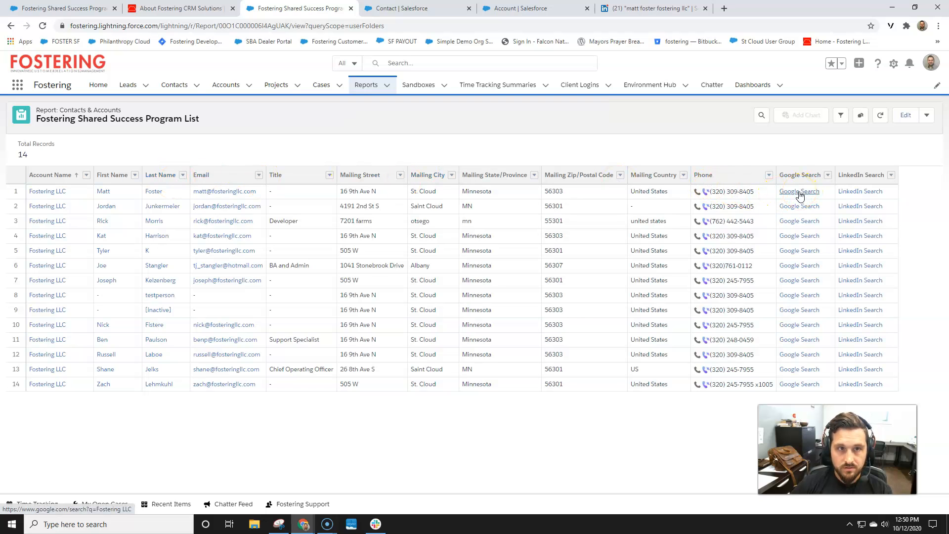
Close the Contact, Account and old LinkedIn tabs and test row 1's Google Search link
click(469, 8)
click(470, 9)
click(469, 9)
click(800, 191)
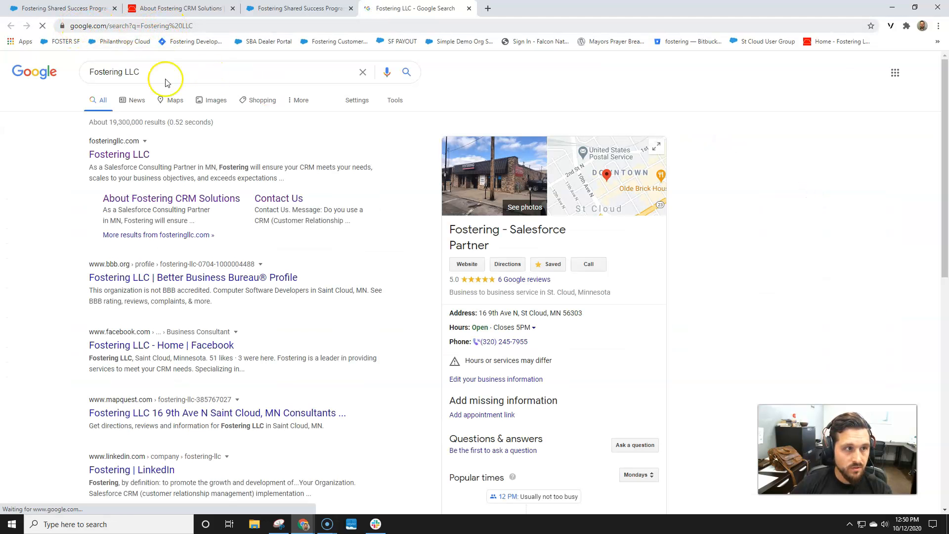
click(315, 10)
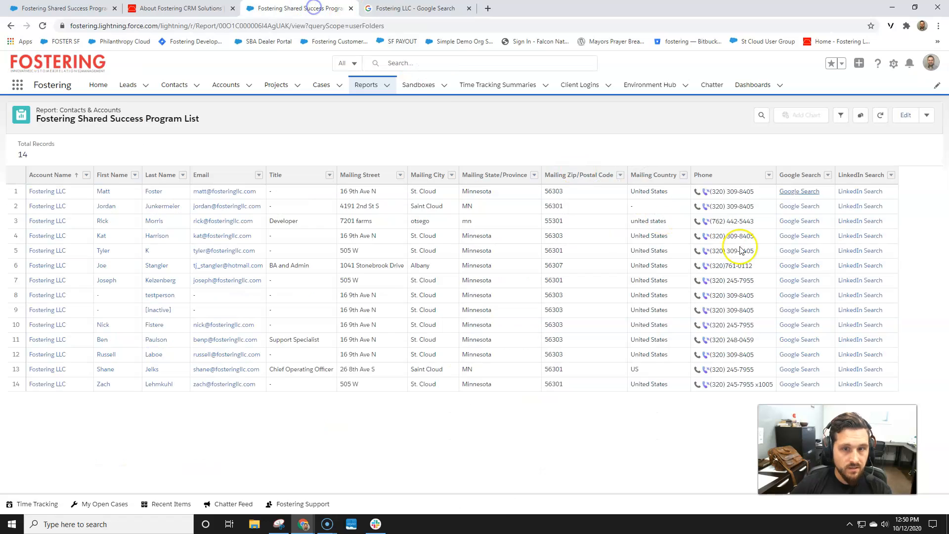
Test row 1's LinkedIn Search link and inspect the unspaced keywords in its URL
click(855, 195)
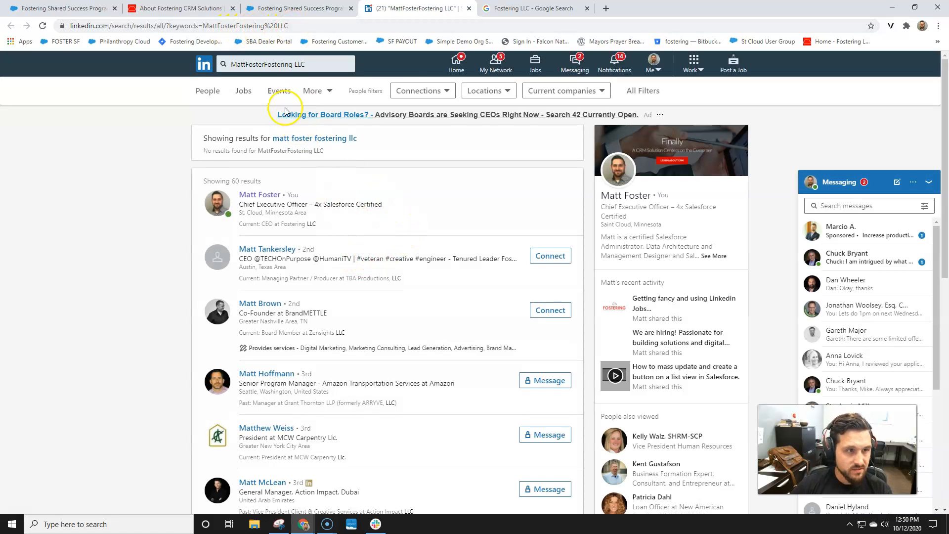
click(263, 65)
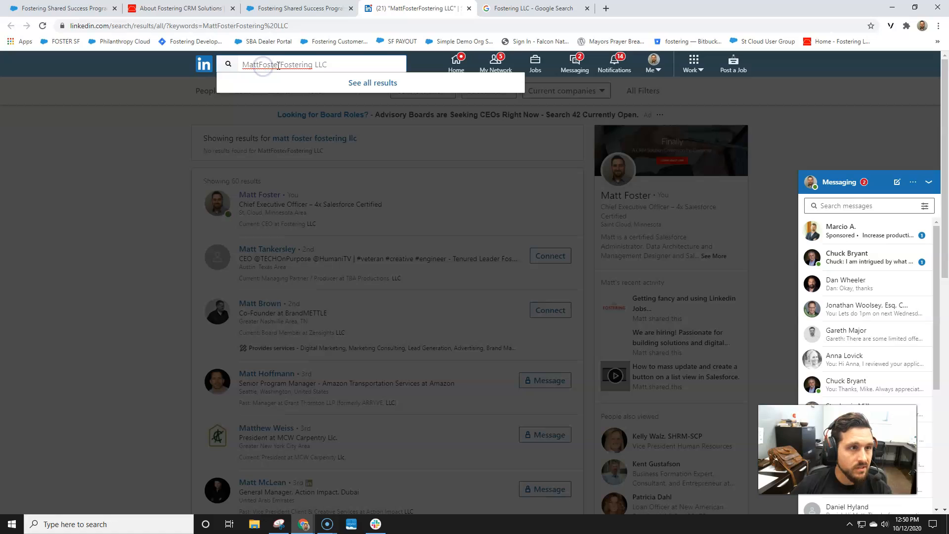
click(238, 28)
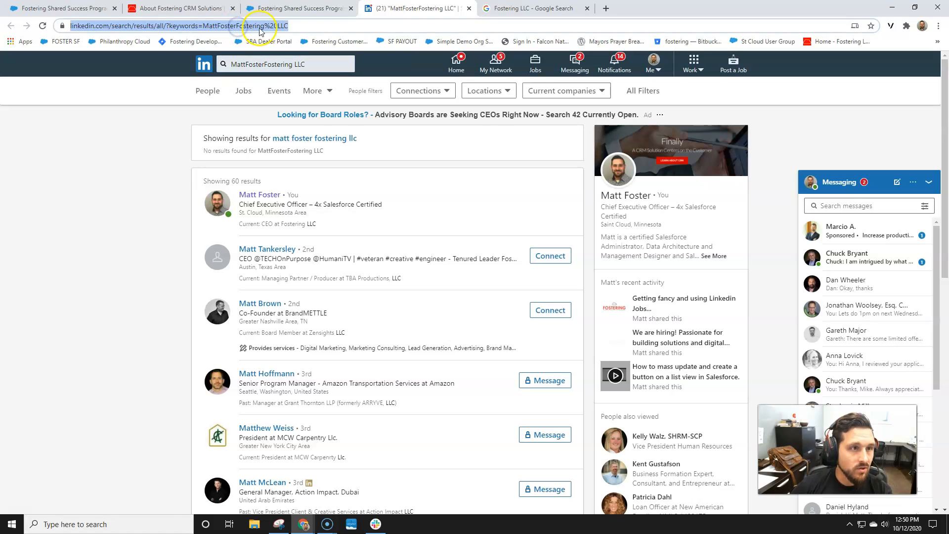
click(279, 27)
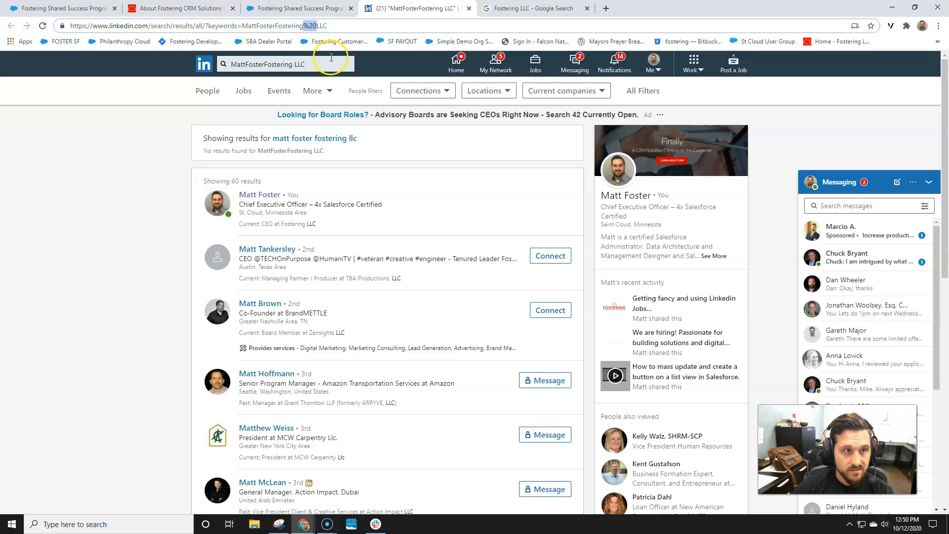
click(314, 8)
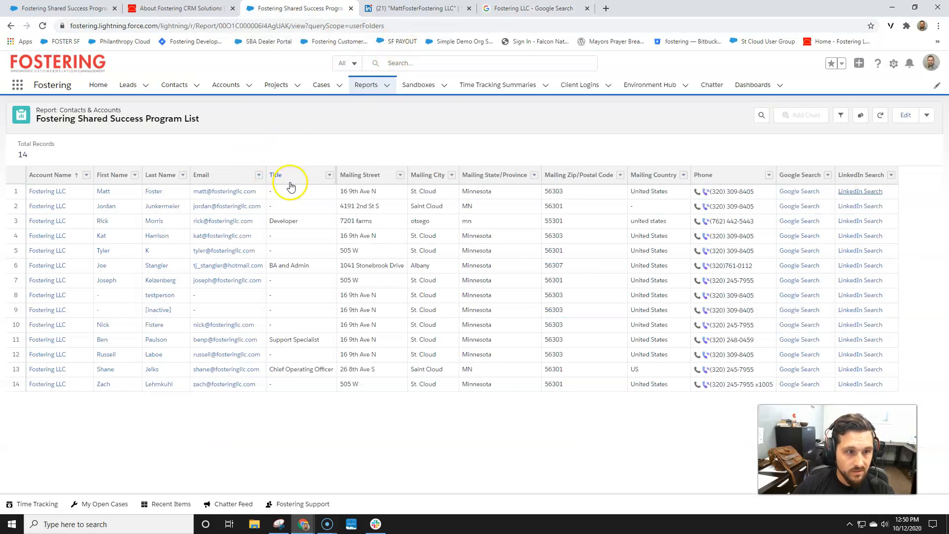
Open a contact's record from the Contacts list and go to the Contact object's setup
ctrl+click(370, 89)
click(423, 9)
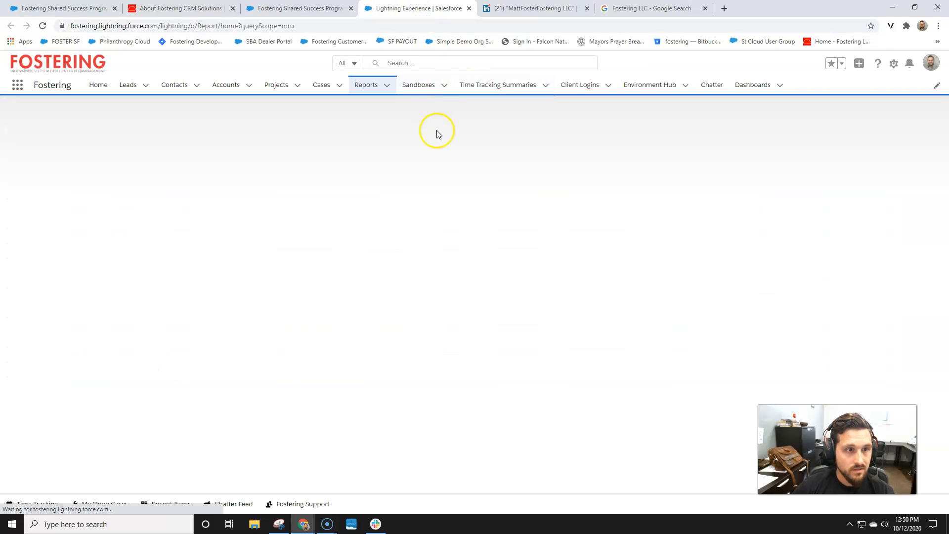
click(178, 85)
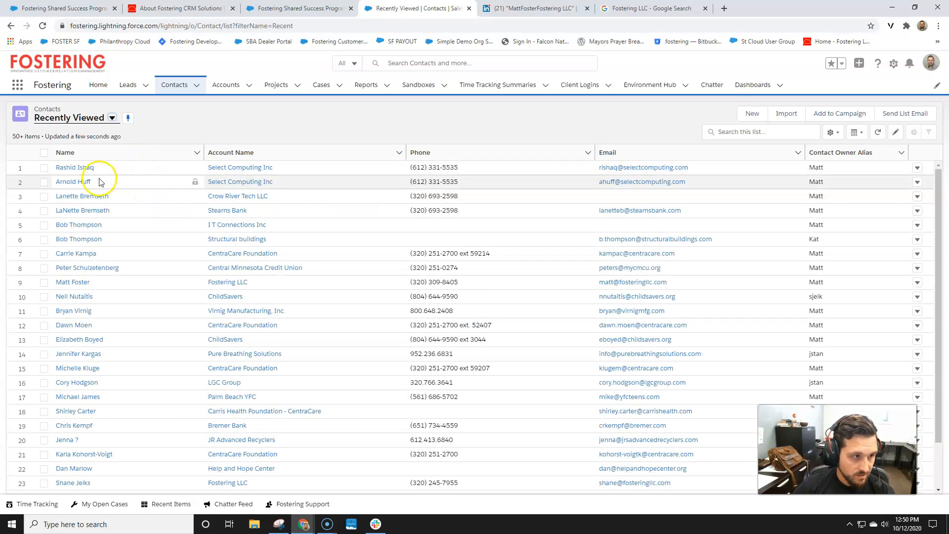
click(73, 169)
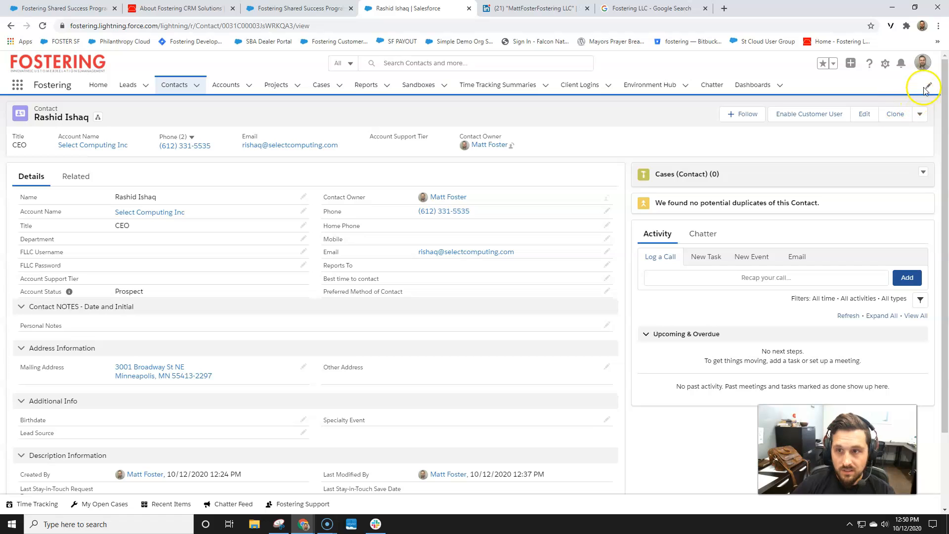
click(886, 64)
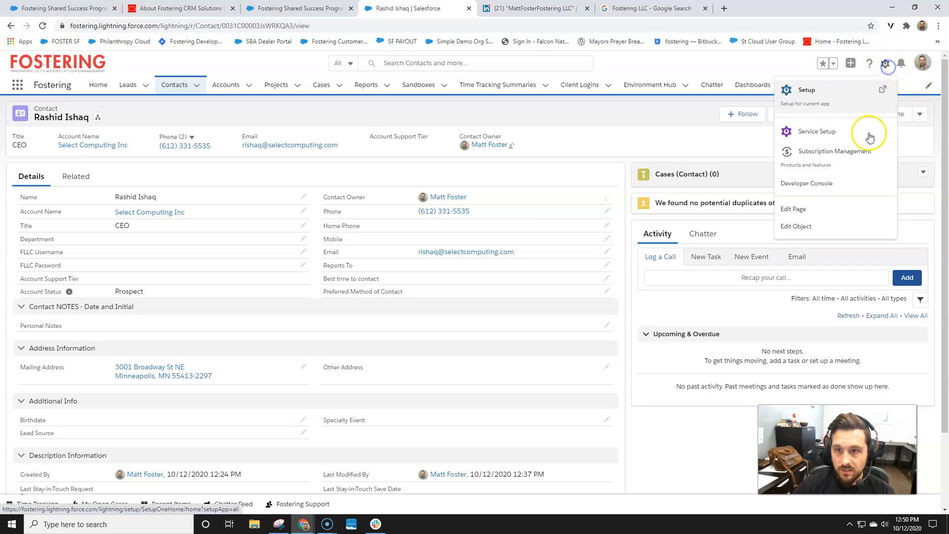
click(793, 228)
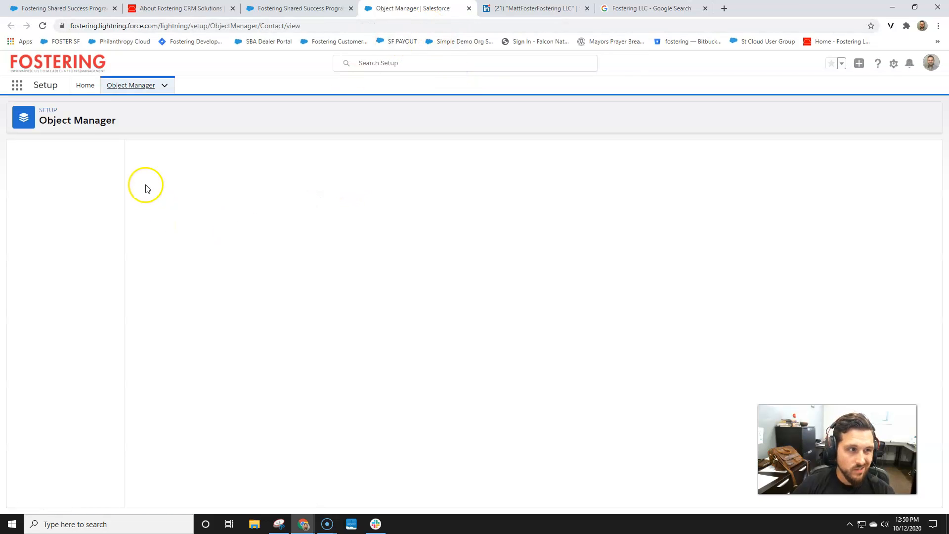
Find the LinkedIn Search field in Fields & Relationships by searching 'link' and start editing it
click(63, 173)
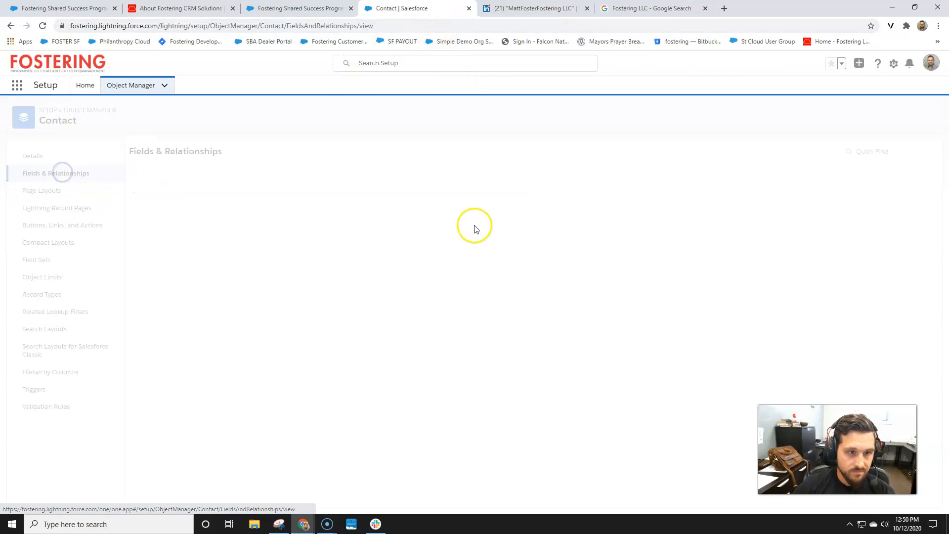
click(667, 153)
text(link)
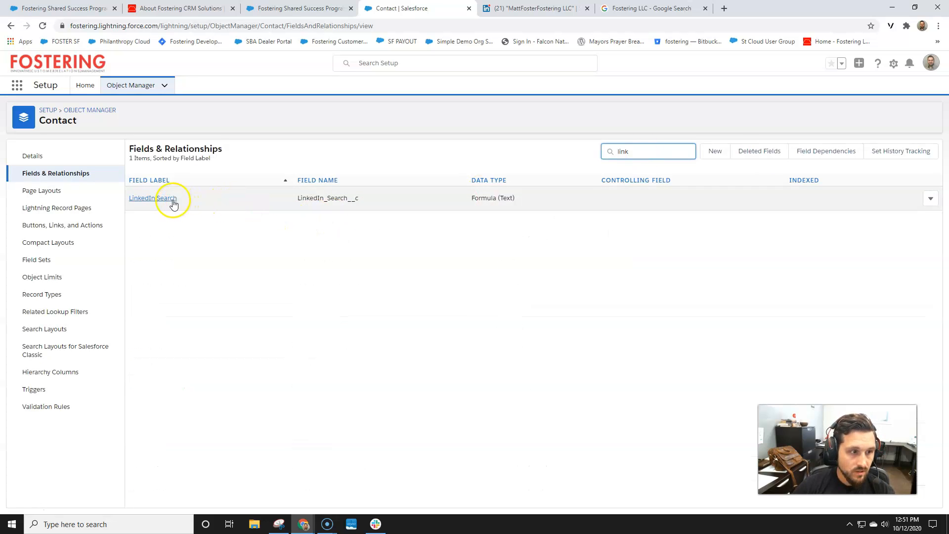
click(170, 199)
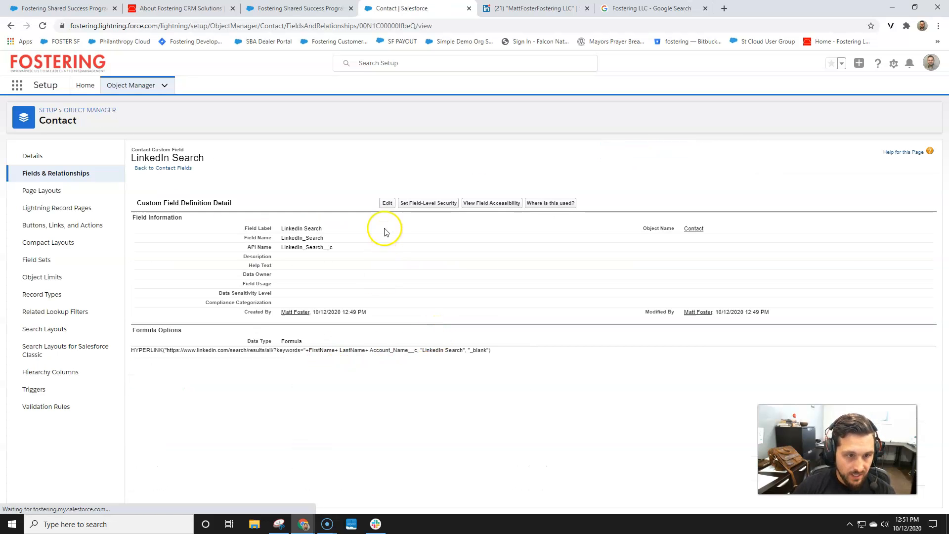
click(388, 204)
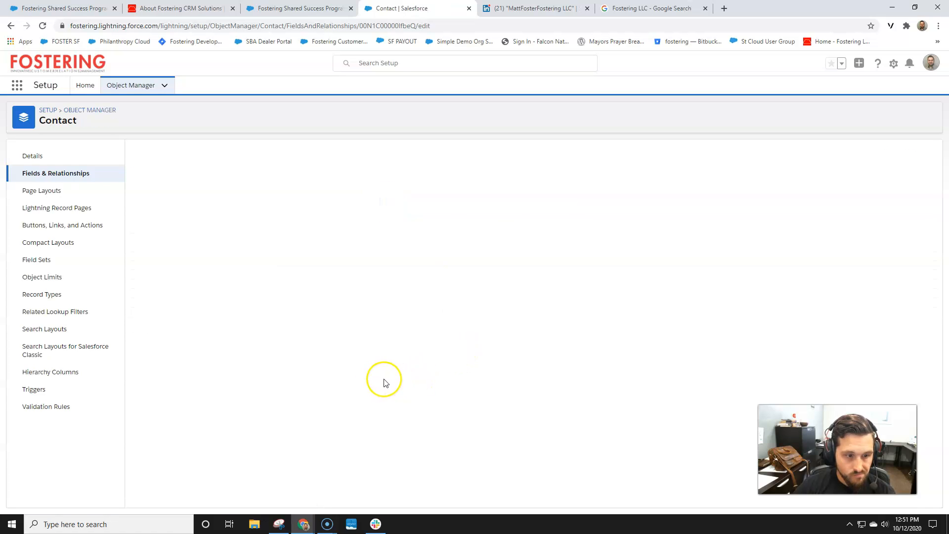
scroll(390, 387, down, 1)
Replace the spaces between the formula's name fields with %20+%20 separators and check syntax
click(429, 413)
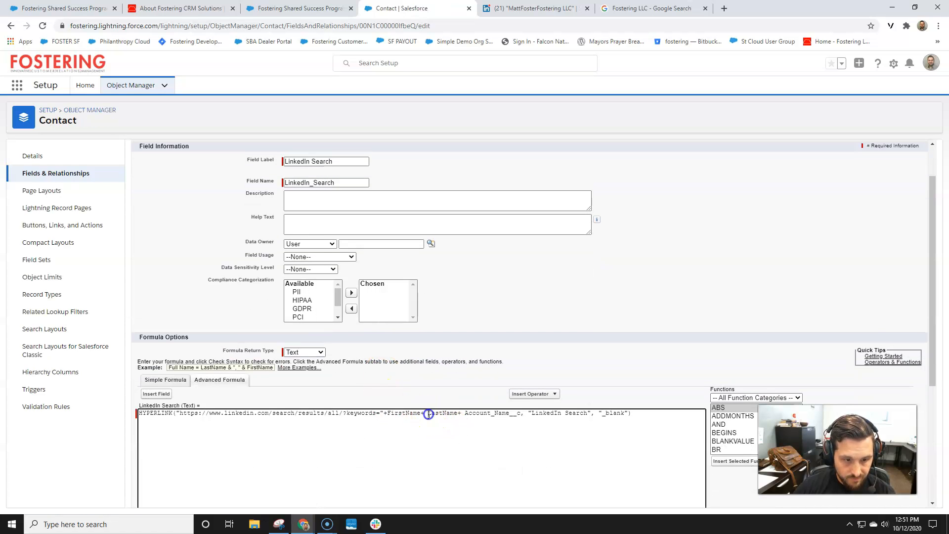
key(BackSpace)
text(%20+)
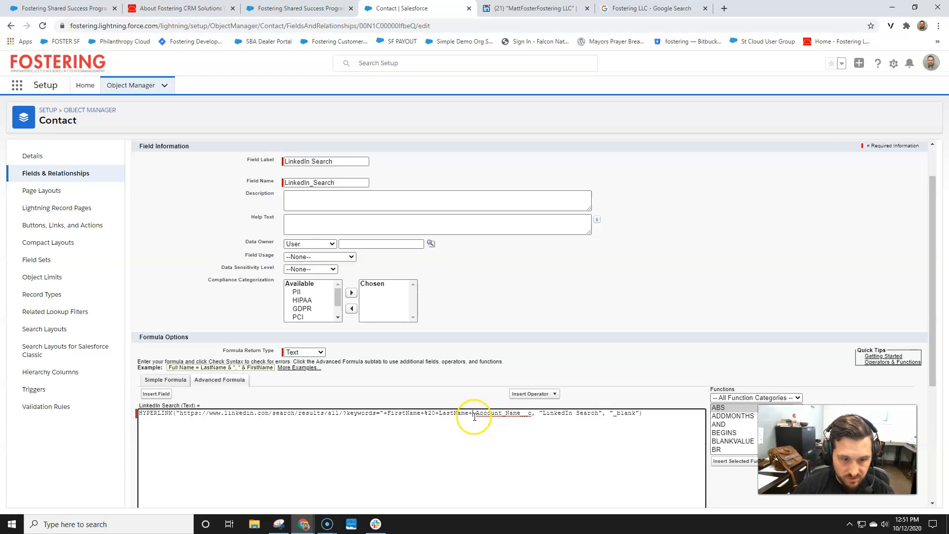
text(%20)
key(Delete)
scroll(220, 481, down, 2)
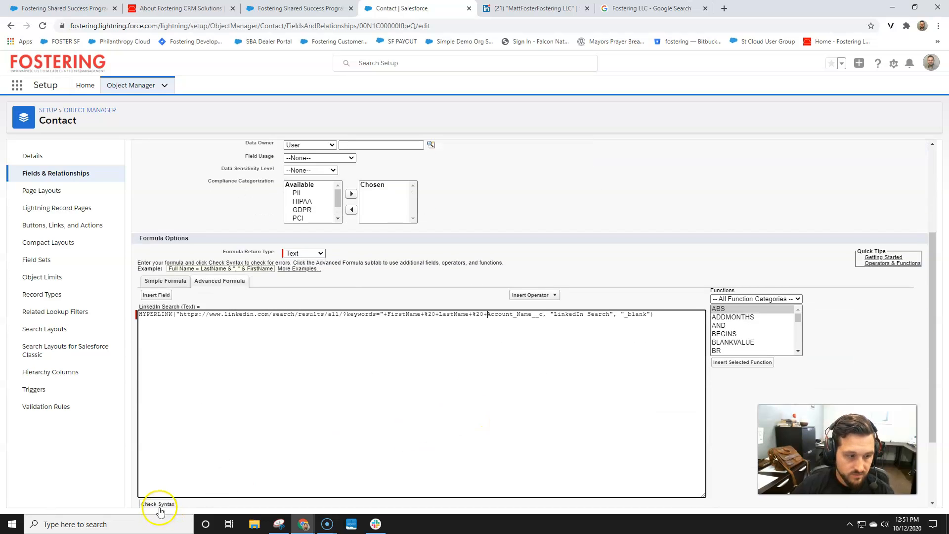
scroll(168, 489, down, 1)
click(161, 455)
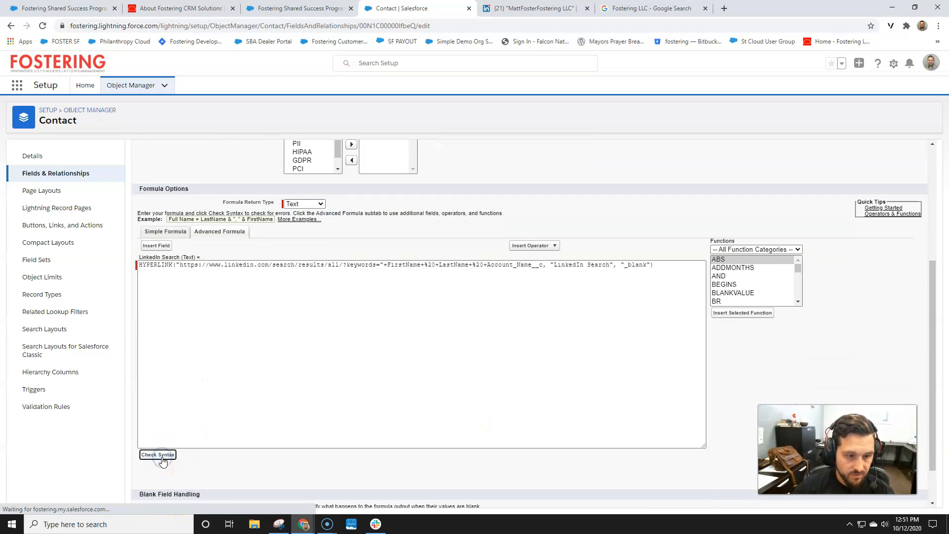
Wrap the %20 separators in quotes, recheck the syntax, and quick save the field
scroll(271, 417, down, 3)
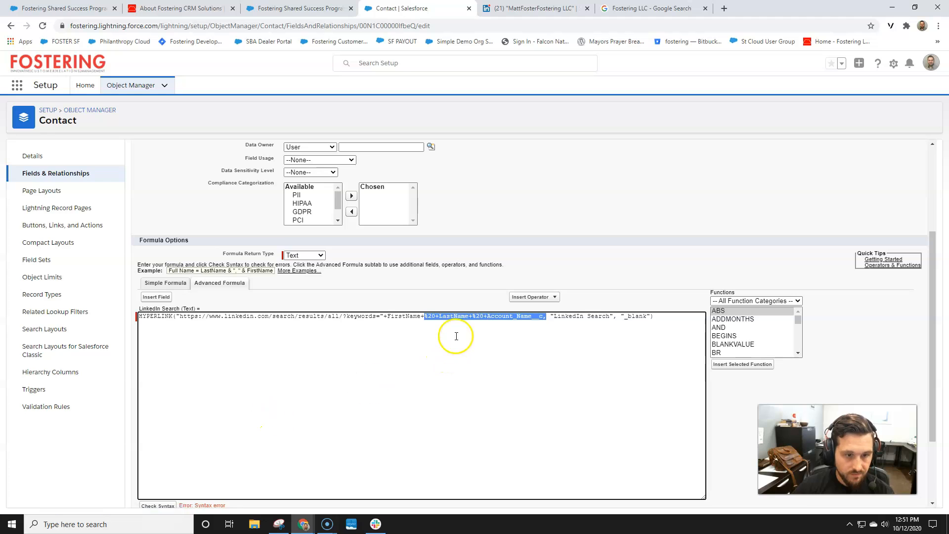
click(432, 318)
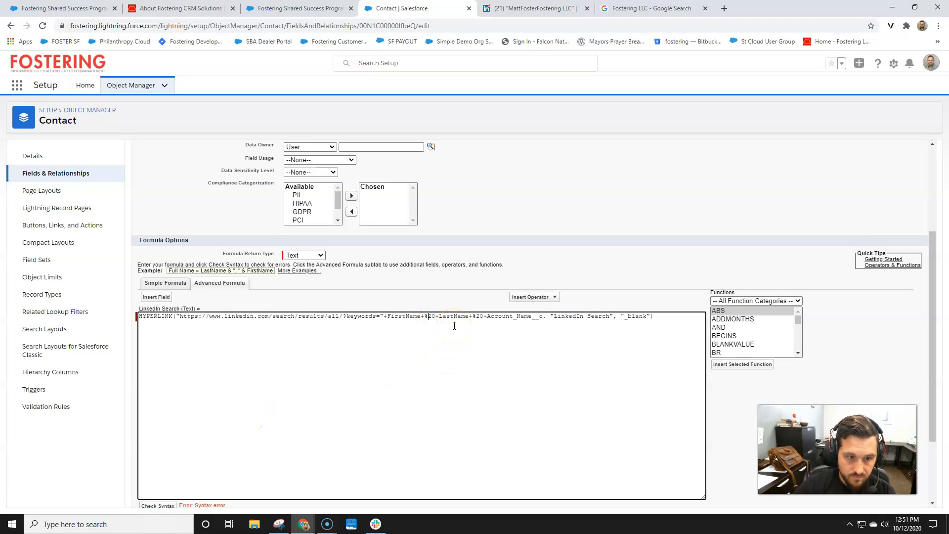
text(")
text(")
text(")
text(")
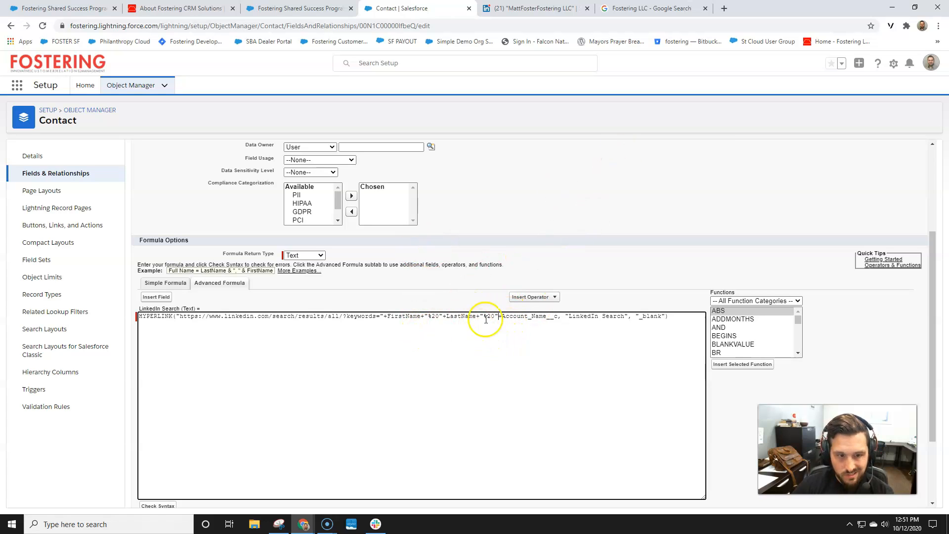
scroll(258, 433, down, 2)
click(155, 403)
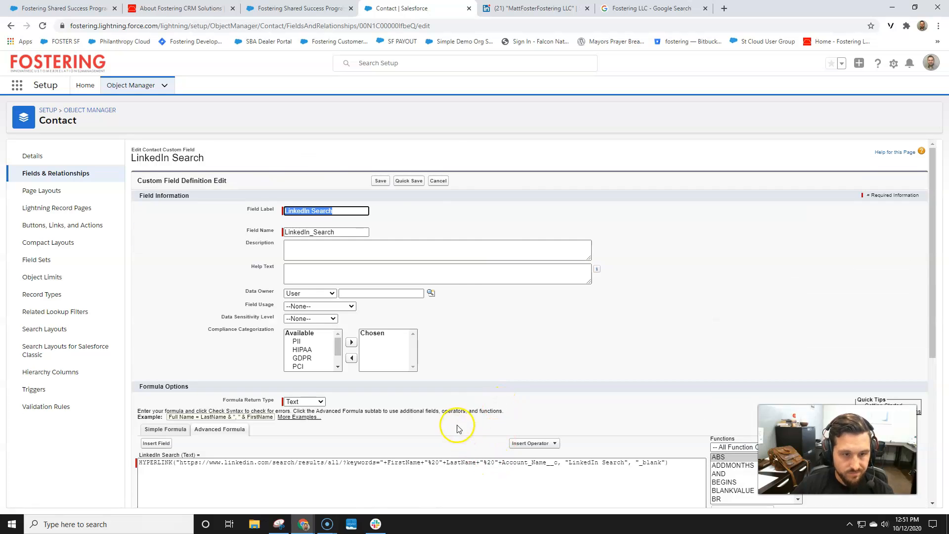
click(409, 181)
Reload the report and confirm row 2's LinkedIn Search link returns a properly spaced search with 1 result
click(292, 8)
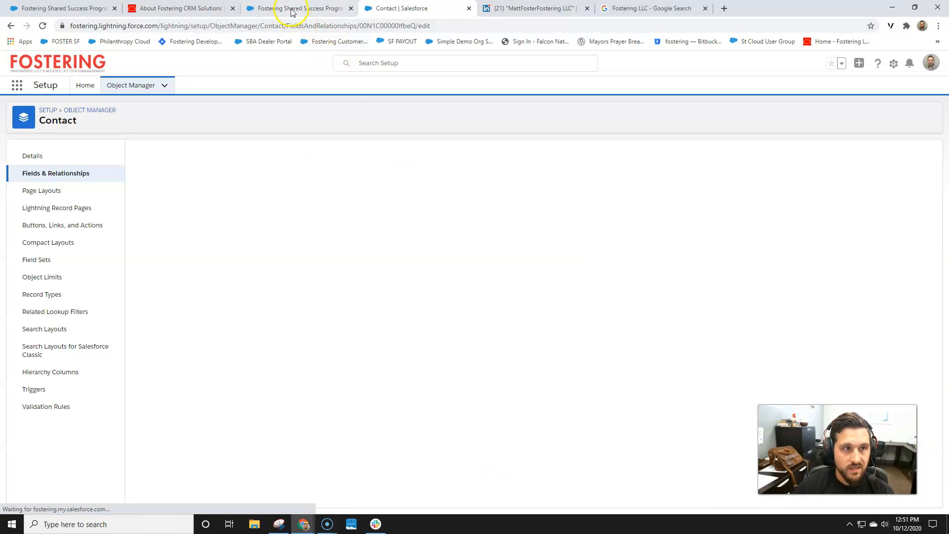
click(42, 26)
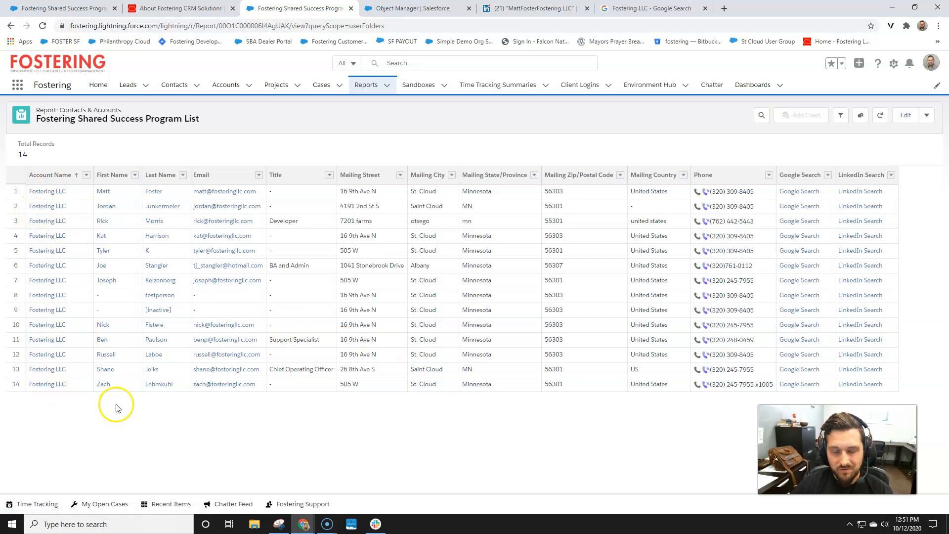
click(859, 206)
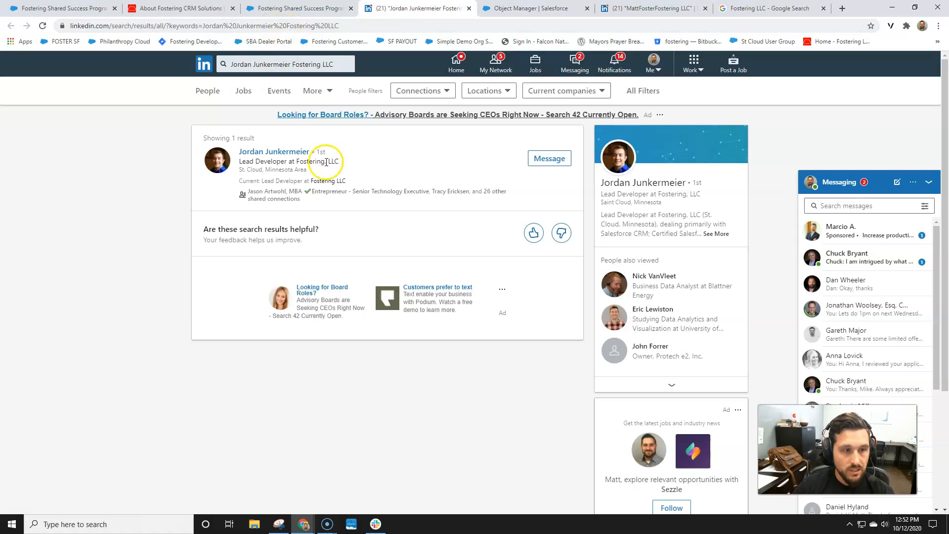
click(312, 10)
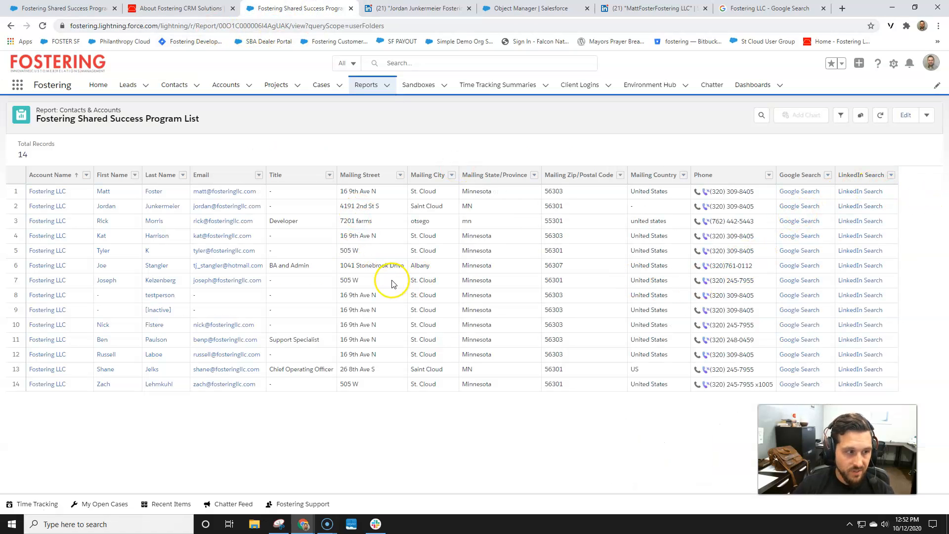
click(469, 11)
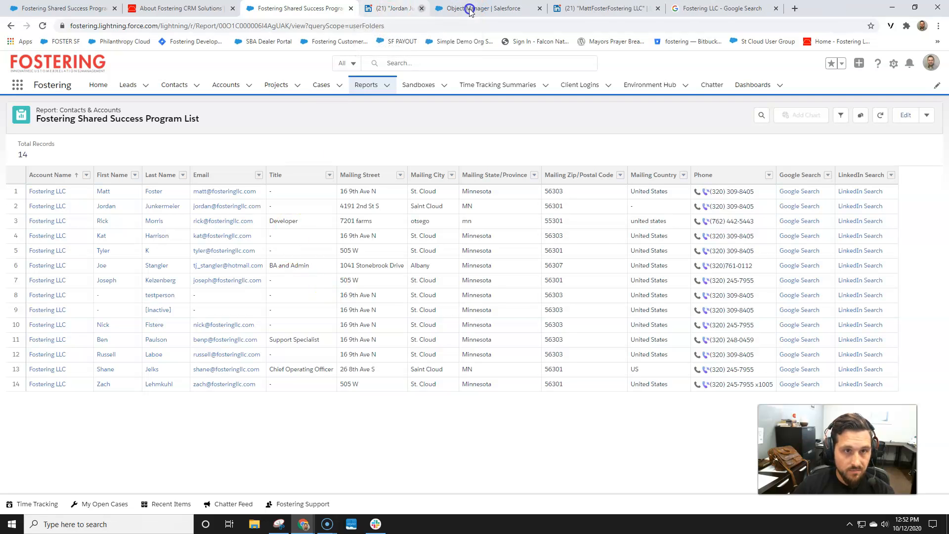
Close the leftover LinkedIn, Object Manager, LinkedIn profile and Google Search tabs
click(512, 9)
click(449, 9)
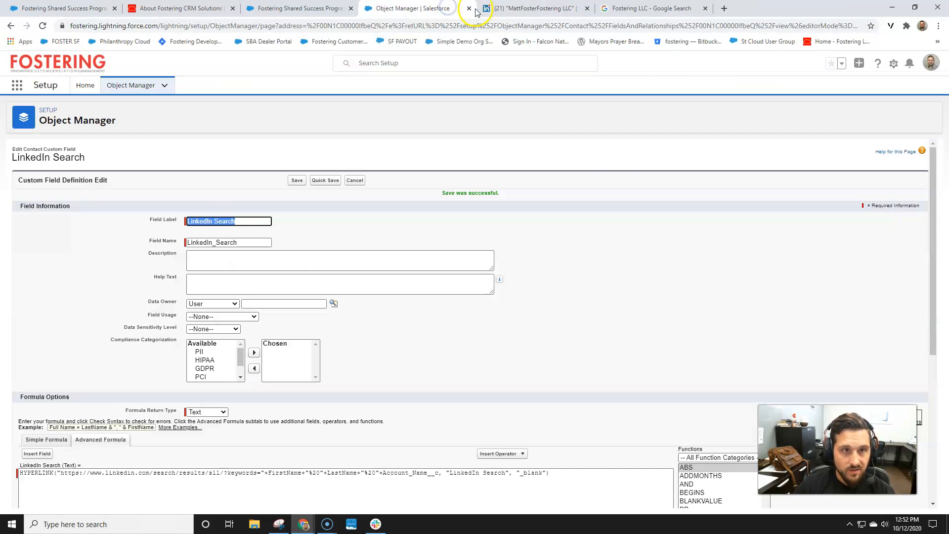
click(472, 10)
click(473, 9)
click(473, 9)
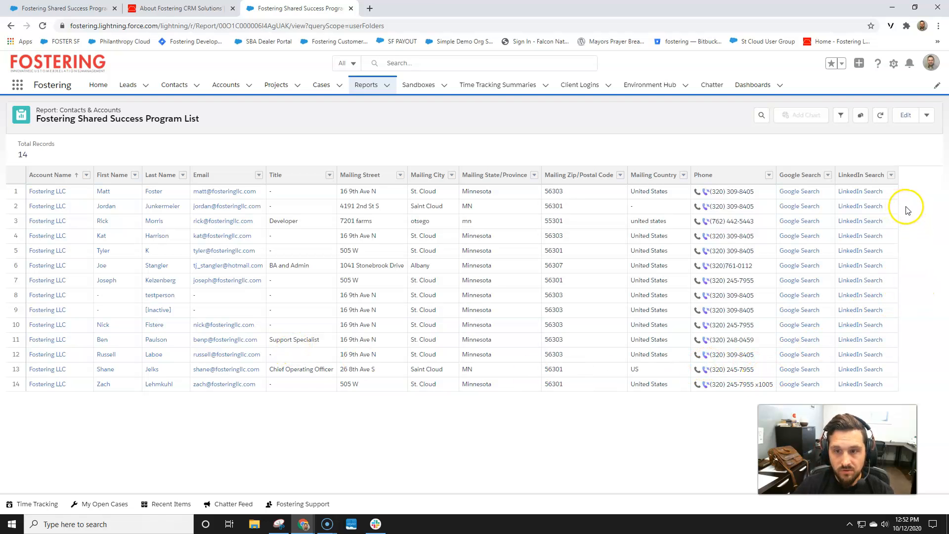
Test row 3's LinkedIn Search link, then go to the Fostering website's Contact Us page
click(859, 221)
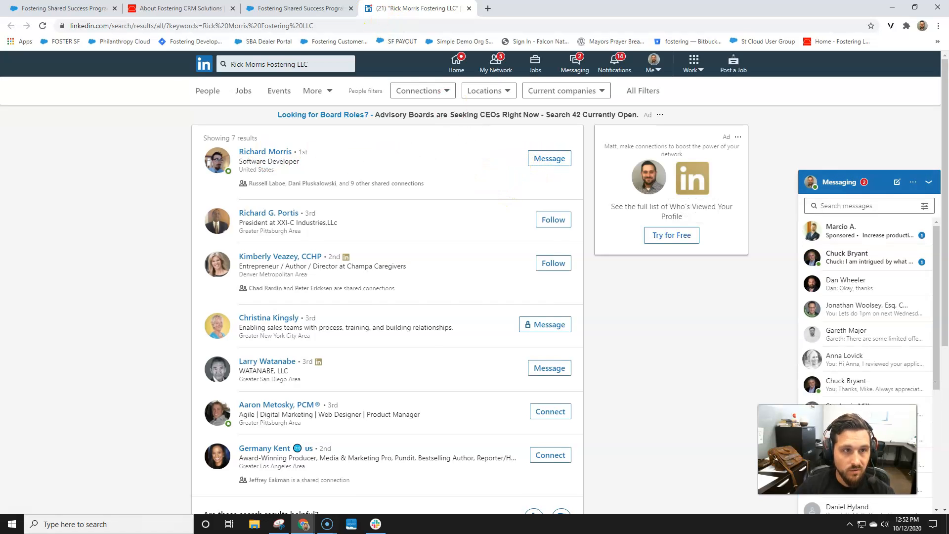
click(295, 9)
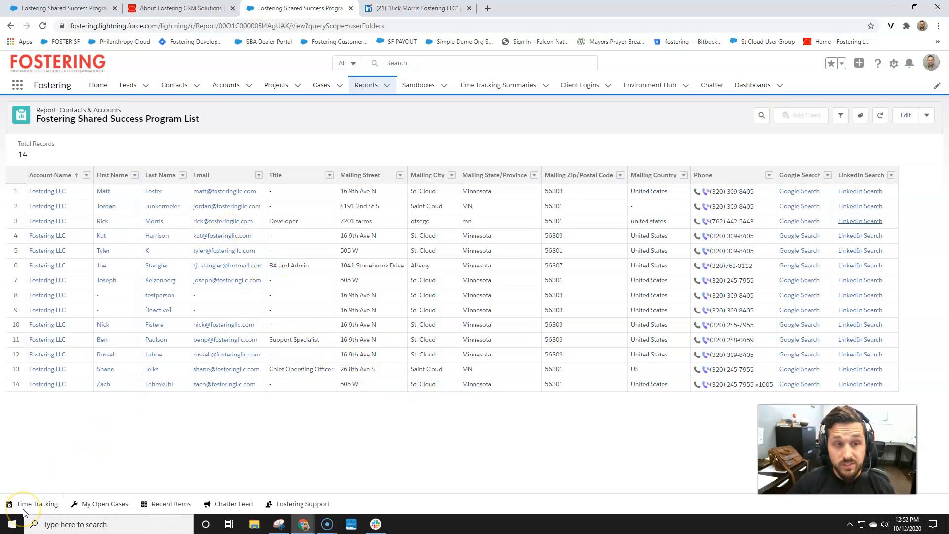
click(173, 8)
scroll(445, 197, up, 5)
click(589, 82)
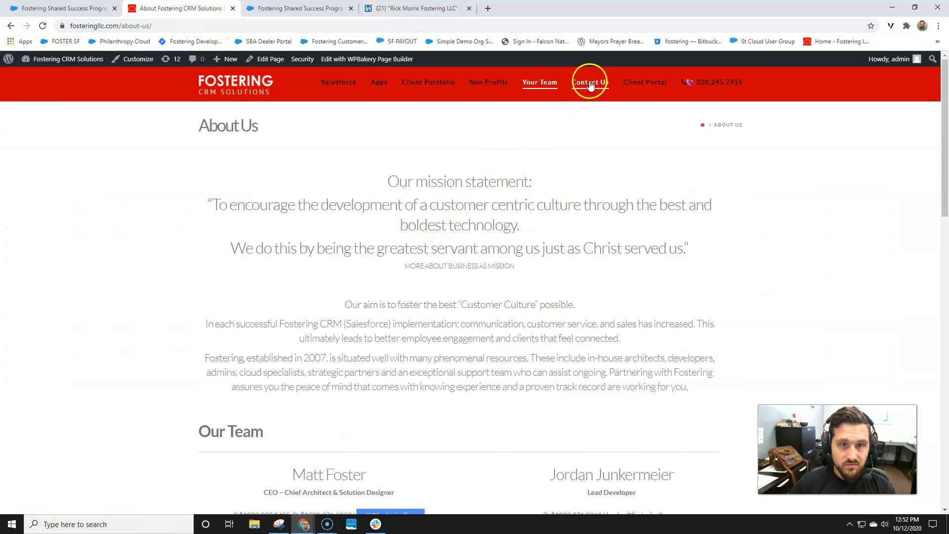